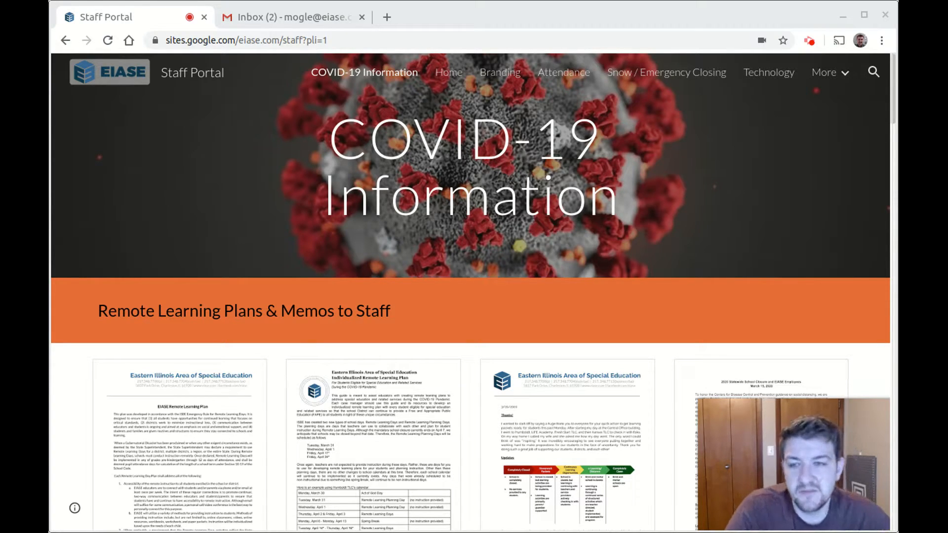
Replace the Staff Portal address with 'contacts' to load contacts.google.com, then return to the Gmail tab
{"action": "left_click", "coordinate": [299, 41]}
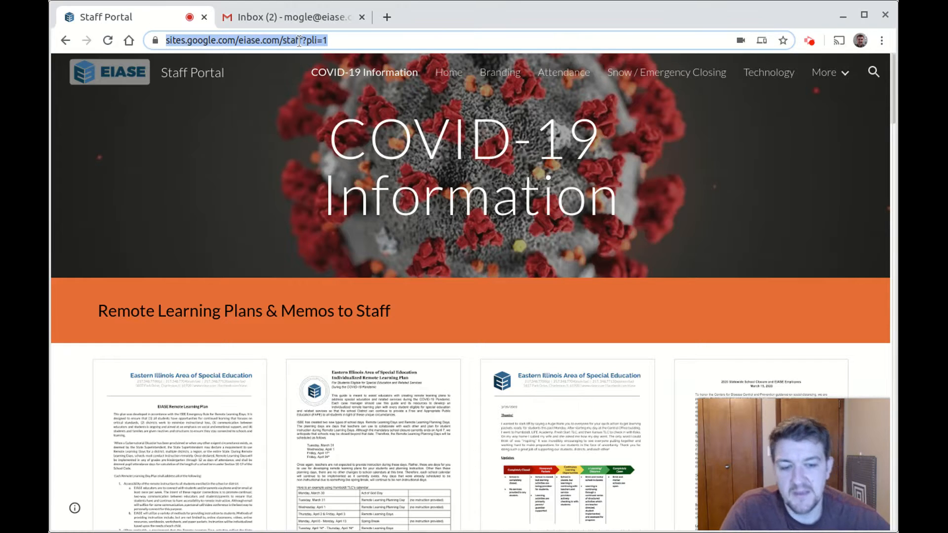
{"action": "type", "text": "contacts.google.com"}
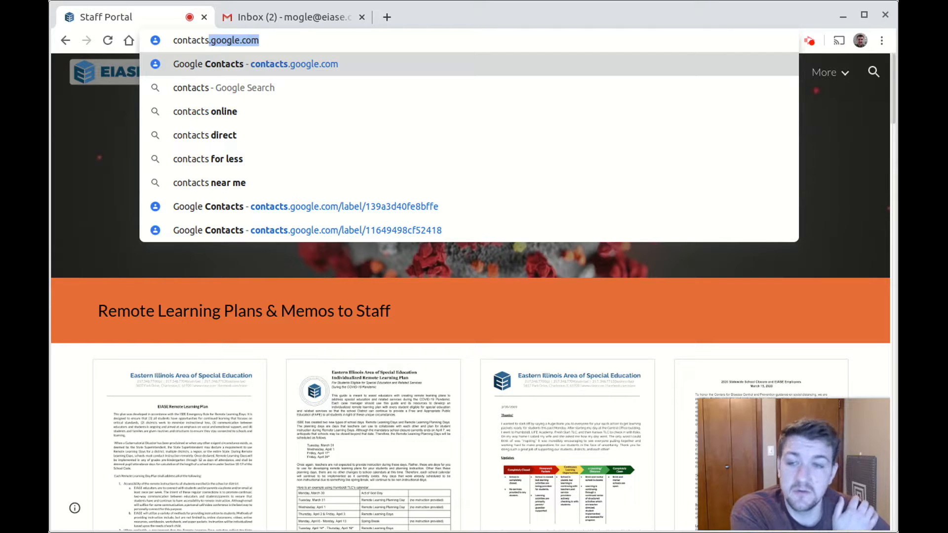
{"action": "key", "text": "Return"}
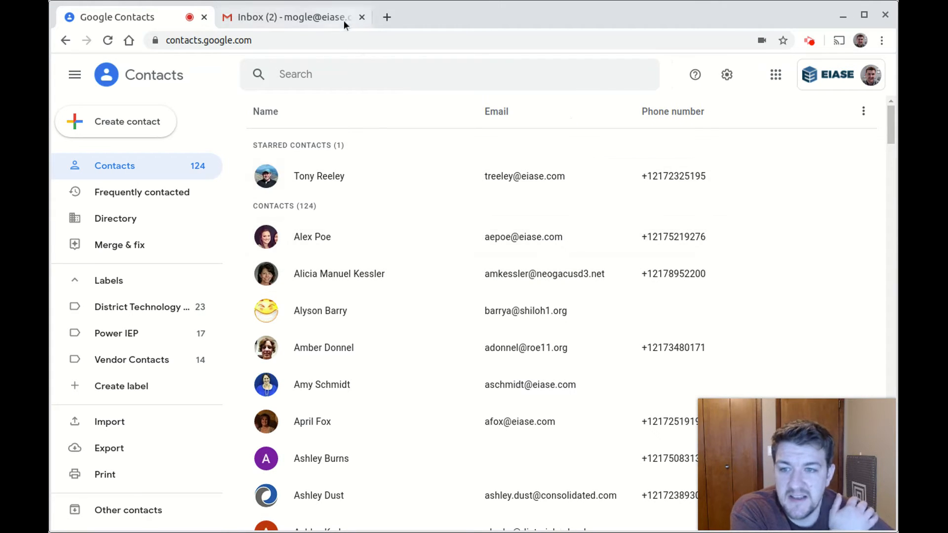
{"action": "left_click", "coordinate": [299, 17]}
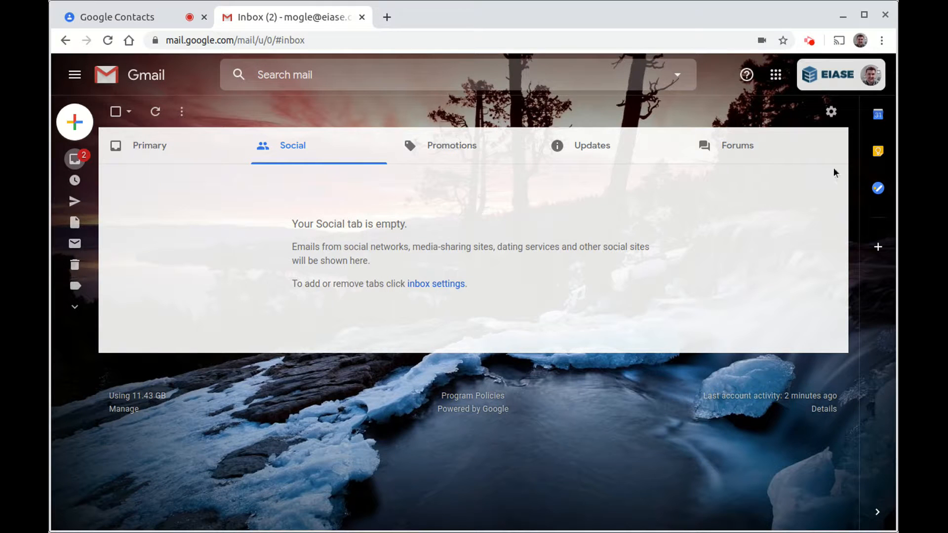
Browse the Google apps grid in Gmail, close it, and go back to the Google Contacts tab
{"action": "left_click", "coordinate": [774, 77]}
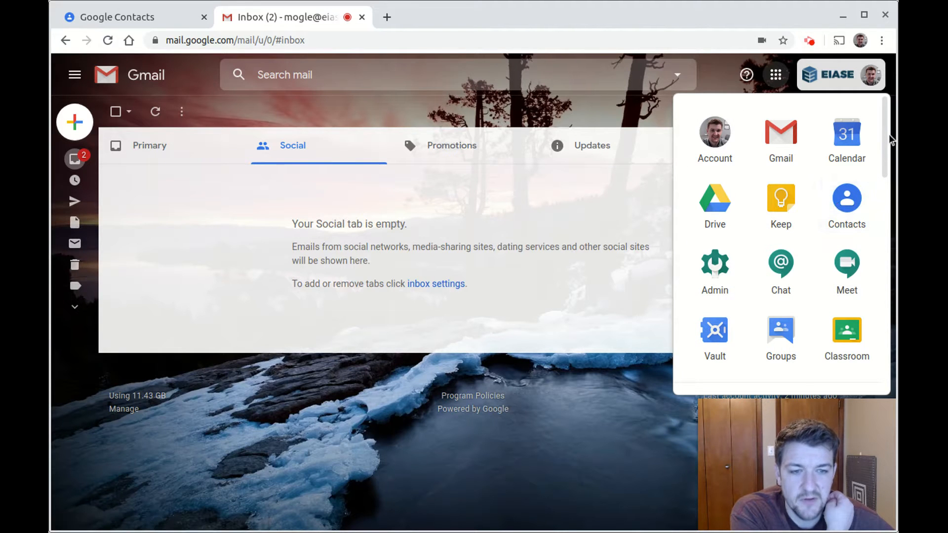
{"action": "left_click_drag", "start_coordinate": [885, 131], "coordinate": [880, 96]}
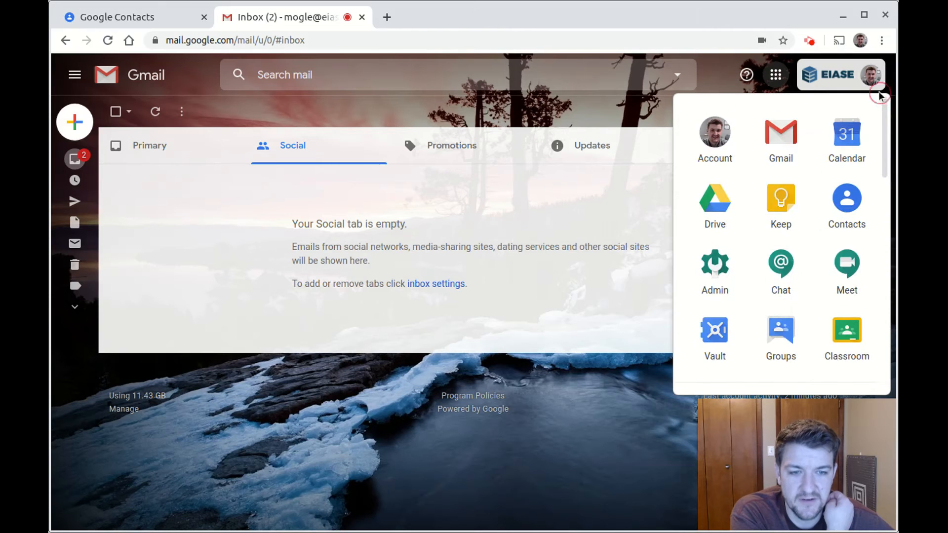
{"action": "left_click", "coordinate": [646, 124]}
{"action": "left_click", "coordinate": [180, 18]}
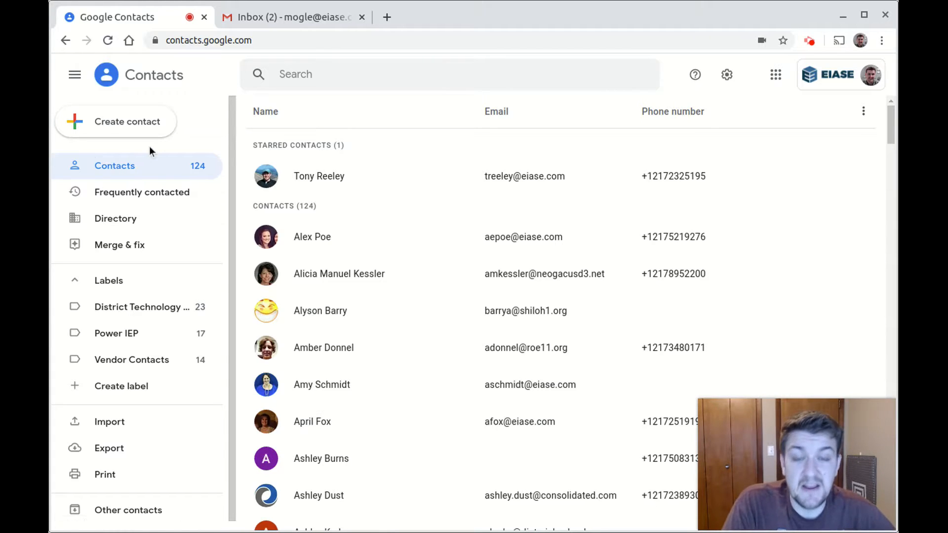
{"action": "left_click", "coordinate": [143, 129]}
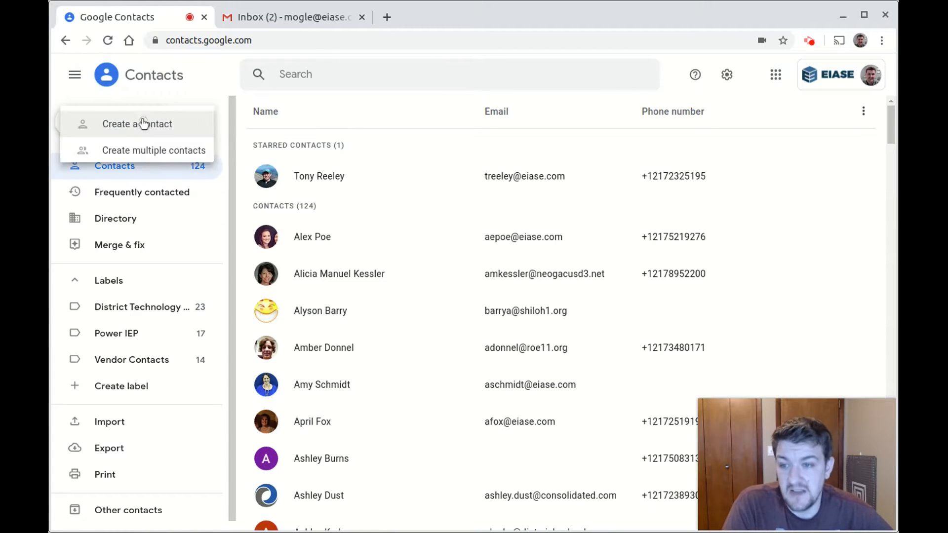
{"action": "left_click", "coordinate": [153, 151]}
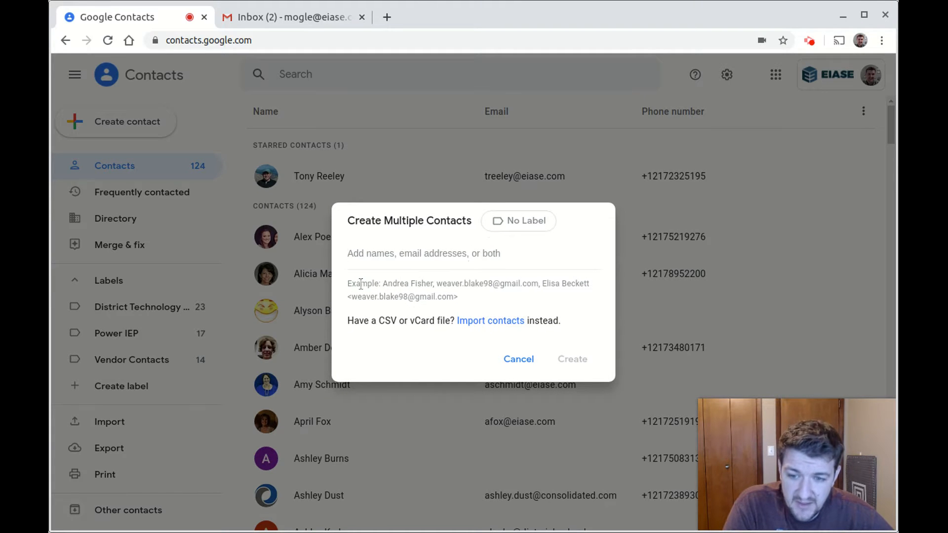
{"action": "left_click_drag", "start_coordinate": [382, 285], "coordinate": [556, 292]}
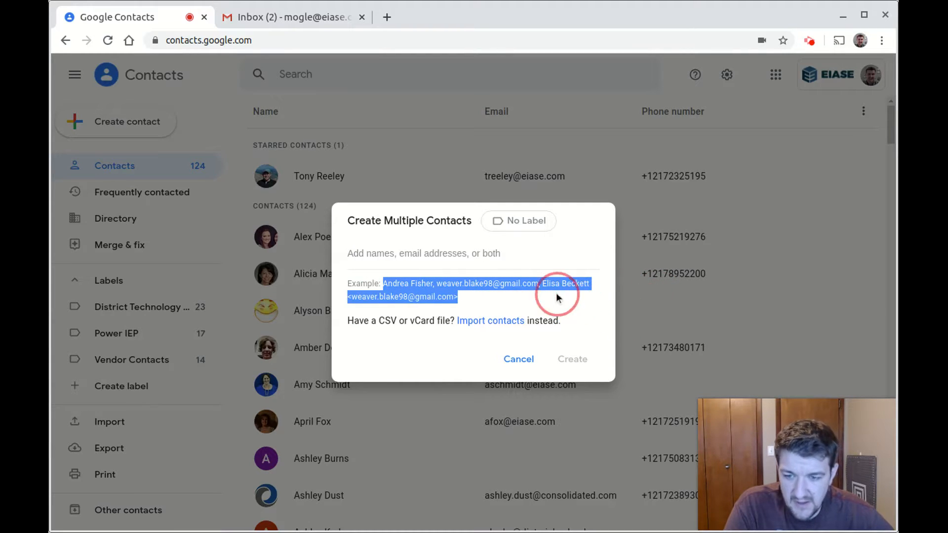
{"action": "left_click", "coordinate": [540, 289]}
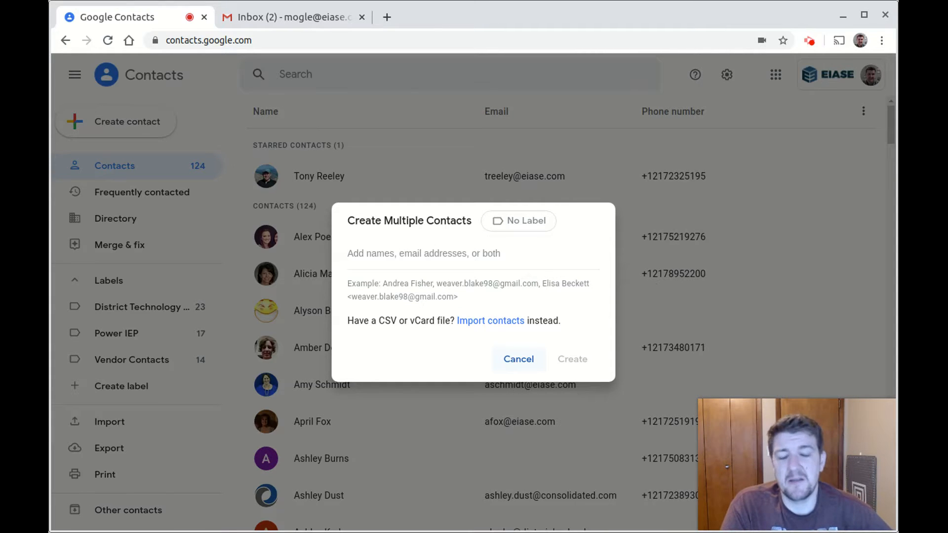
{"action": "left_click", "coordinate": [512, 361]}
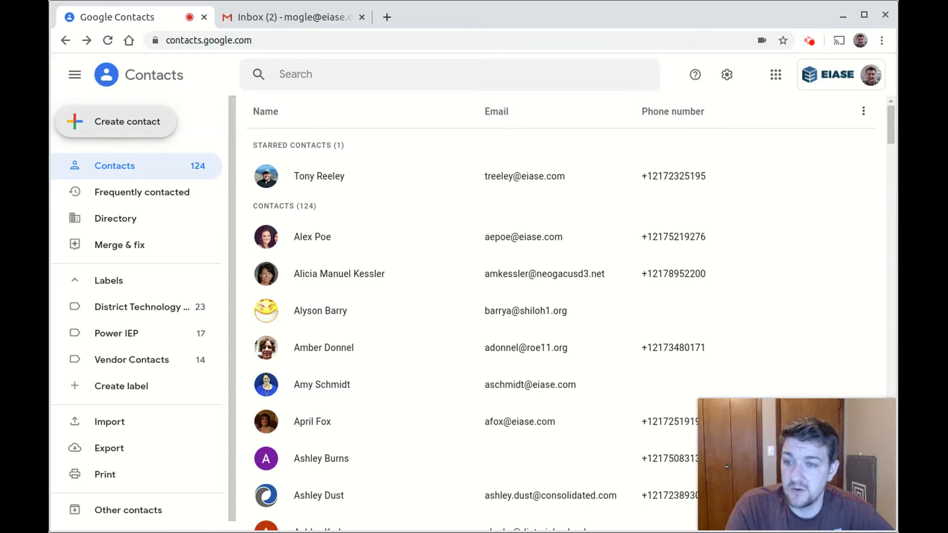
Start a new contact with the person's first and last name and a Home-labelled e-mail address
{"action": "left_click", "coordinate": [122, 129]}
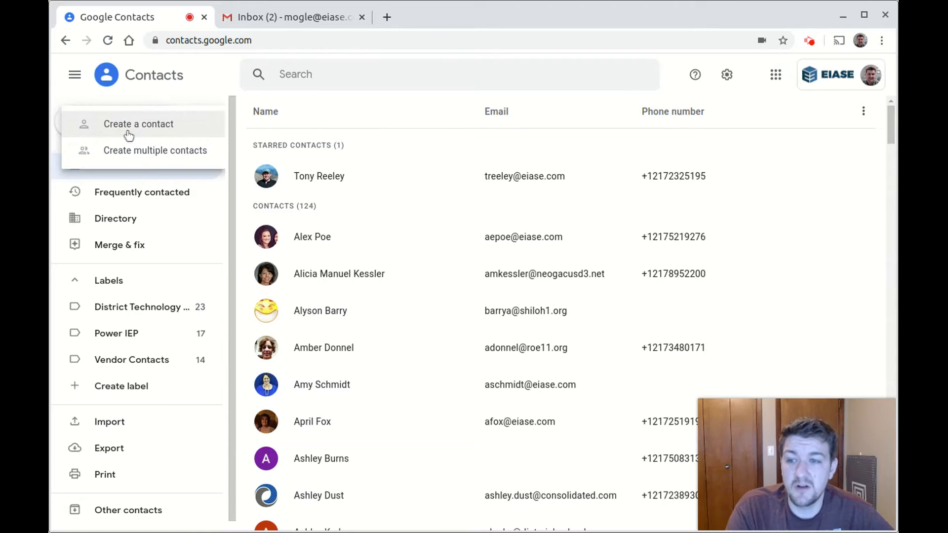
{"action": "left_click", "coordinate": [126, 128]}
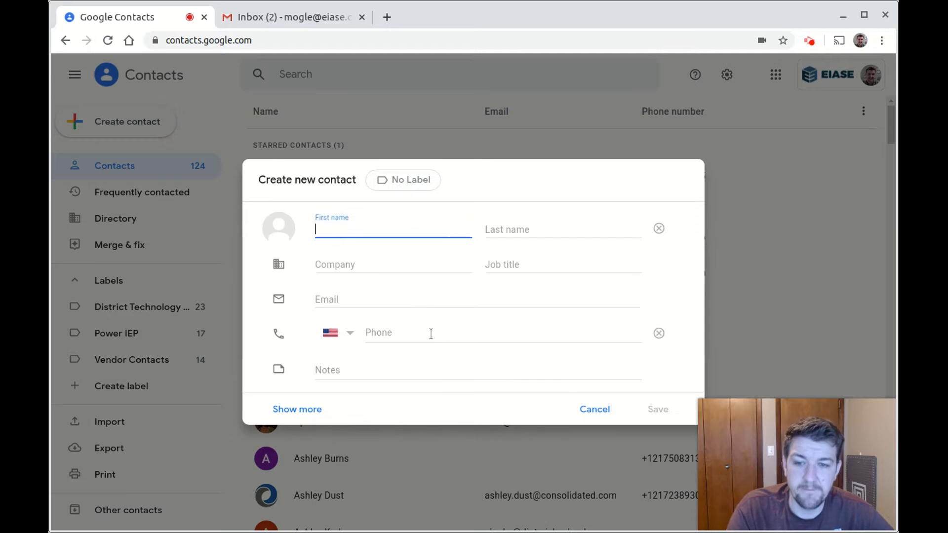
{"action": "type", "text": "John"}
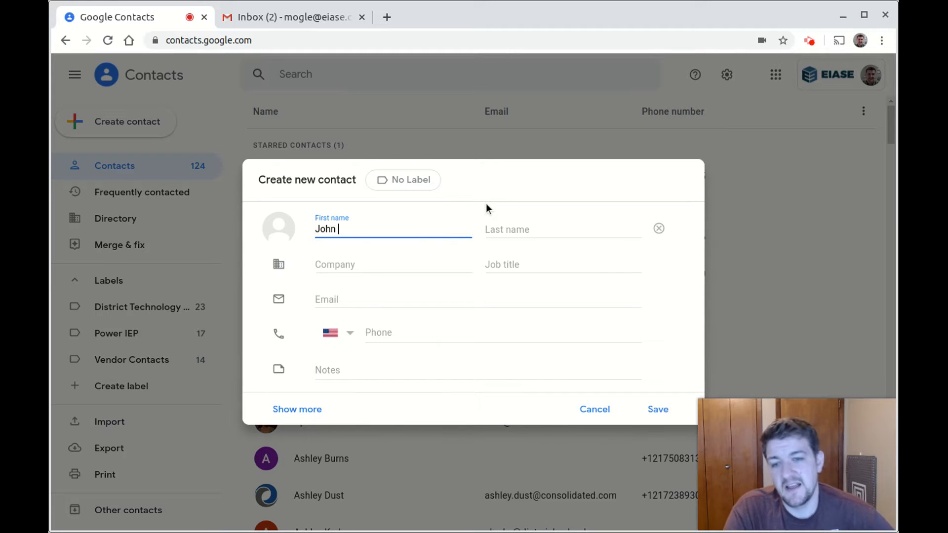
{"action": "key", "text": "Tab"}
{"action": "type", "text": "Doe"}
{"action": "key", "text": "Tab"}
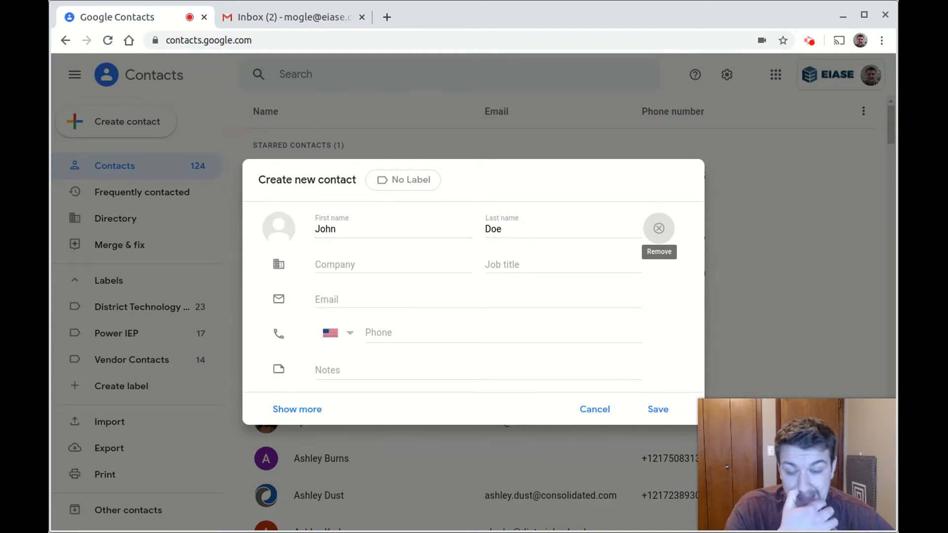
{"action": "left_click", "coordinate": [443, 300]}
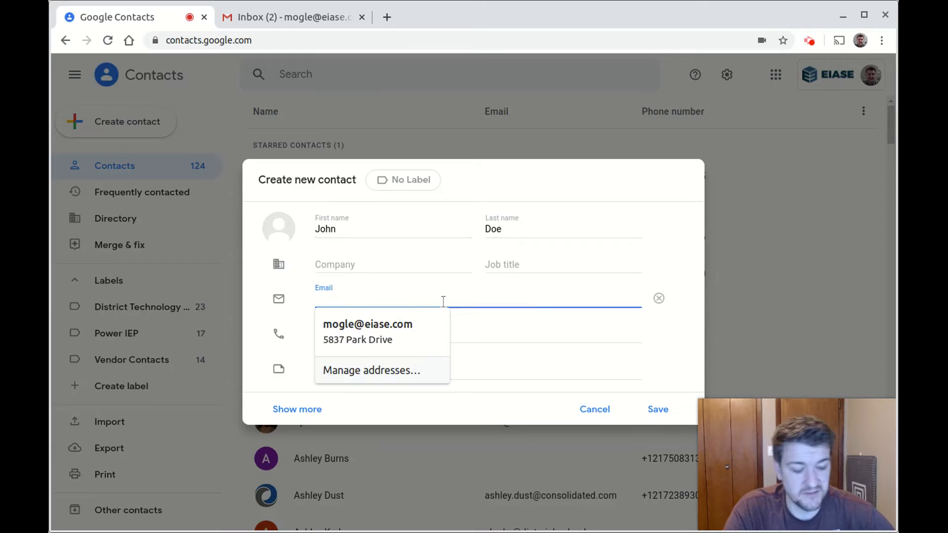
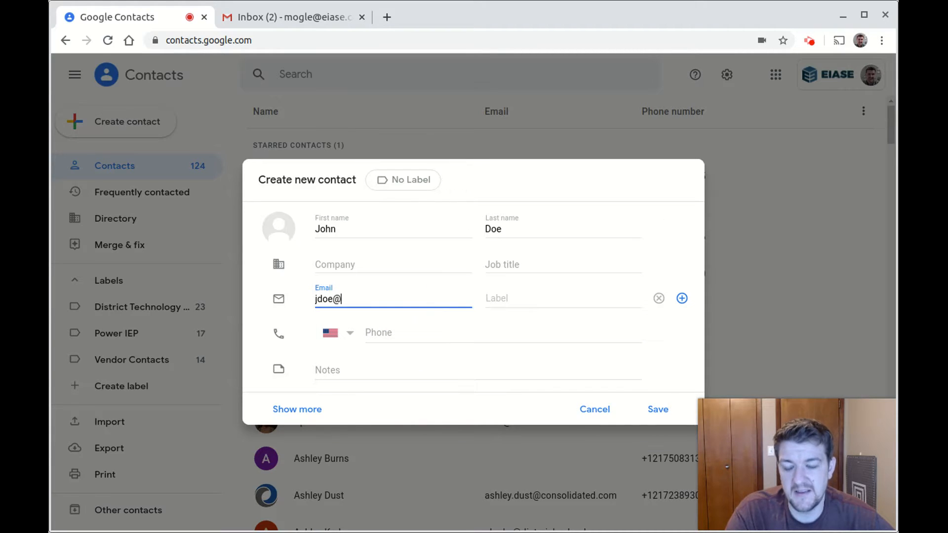
{"action": "key", "text": "Tab"}
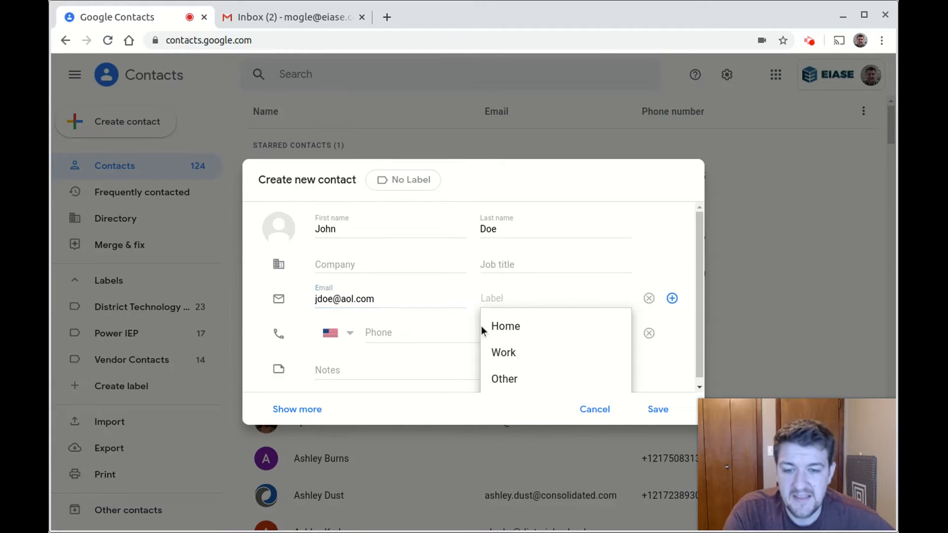
{"action": "left_click", "coordinate": [511, 328]}
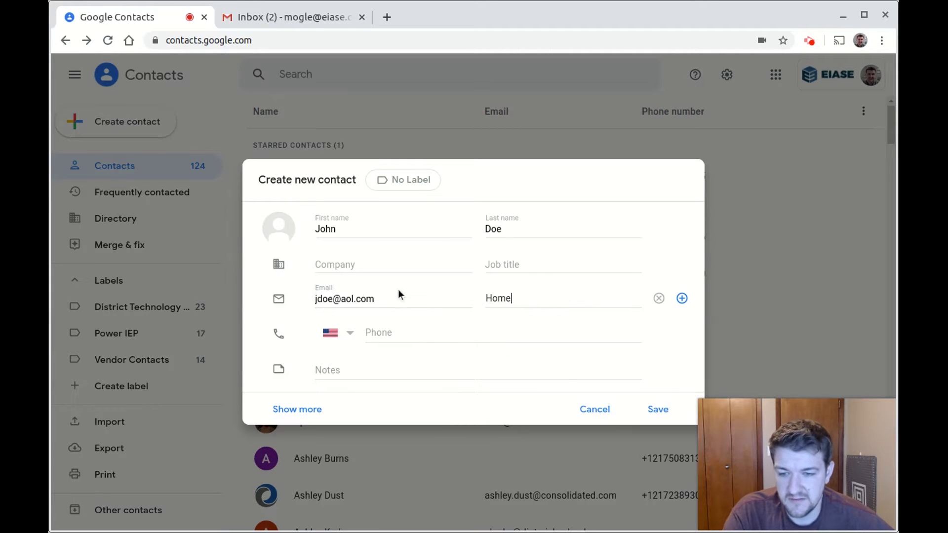
Enter the contact's phone number labelled Home, then clear that phone entry
{"action": "left_click", "coordinate": [429, 332]}
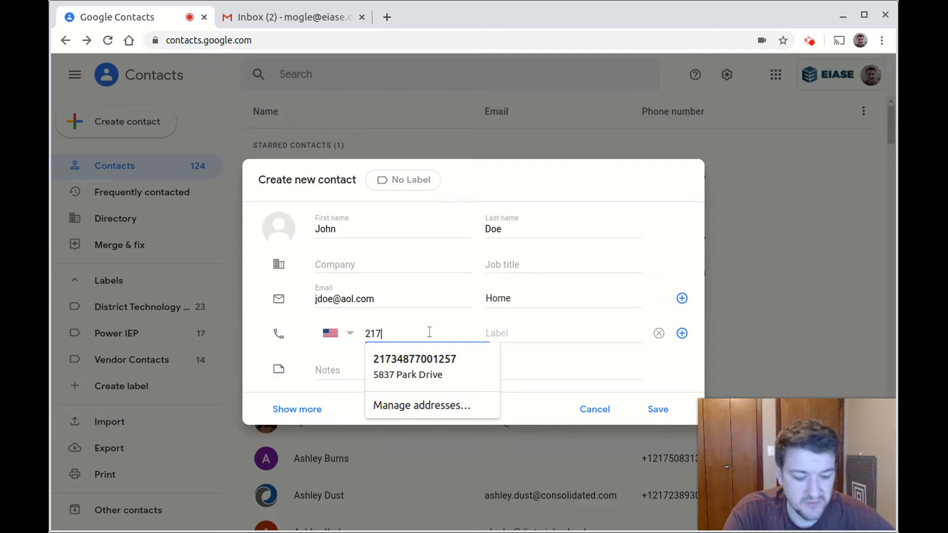
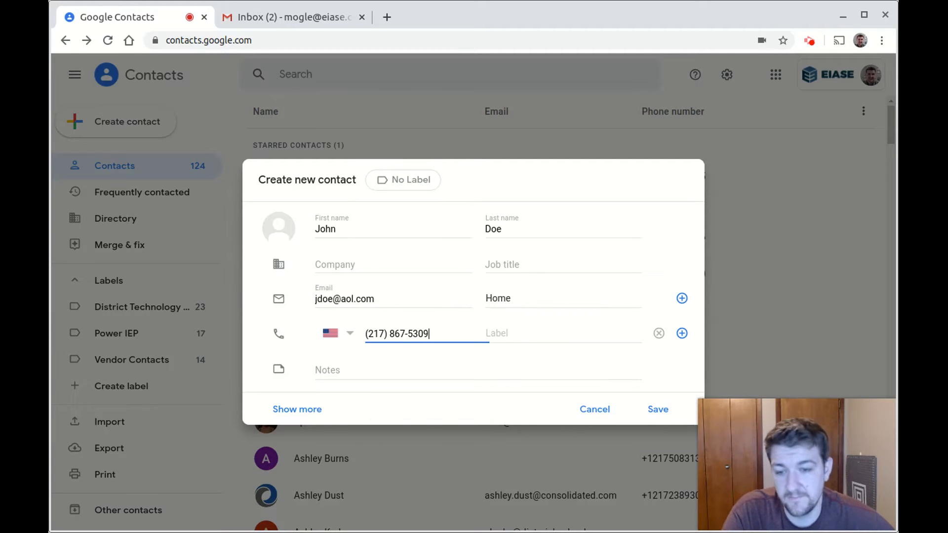
{"action": "left_click", "coordinate": [581, 335]}
{"action": "left_click", "coordinate": [557, 366]}
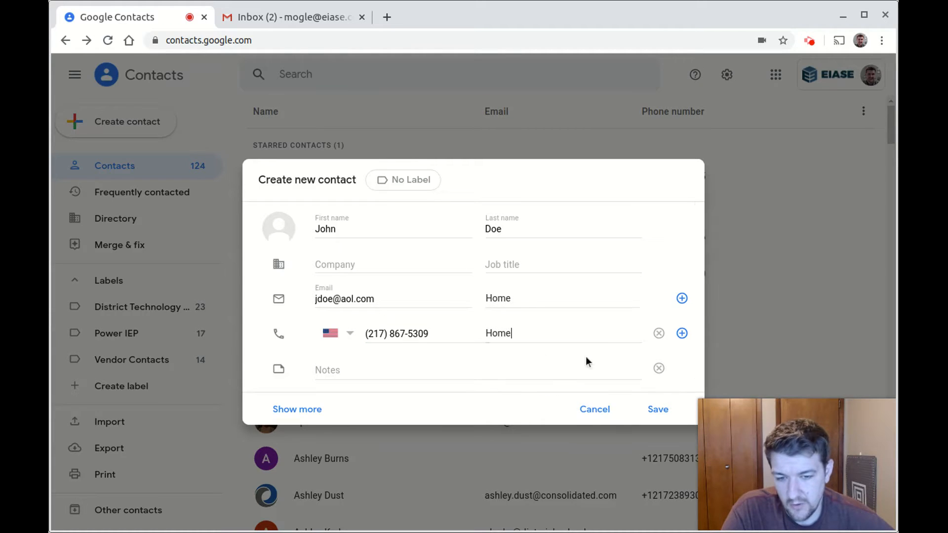
{"action": "left_click", "coordinate": [556, 332]}
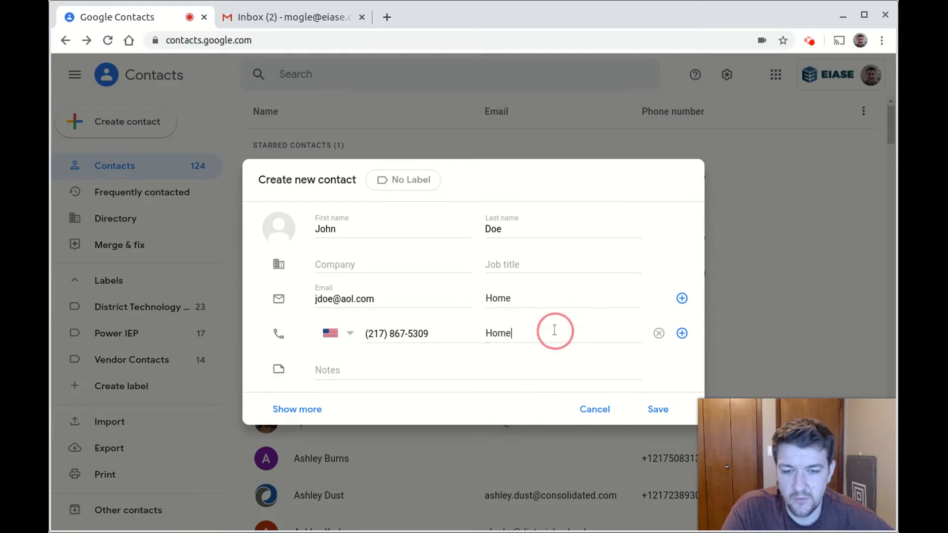
{"action": "left_click", "coordinate": [659, 334]}
Re-enter the phone number and label it Home instead of a typed 'Driveway' custom label
{"action": "left_click", "coordinate": [497, 333]}
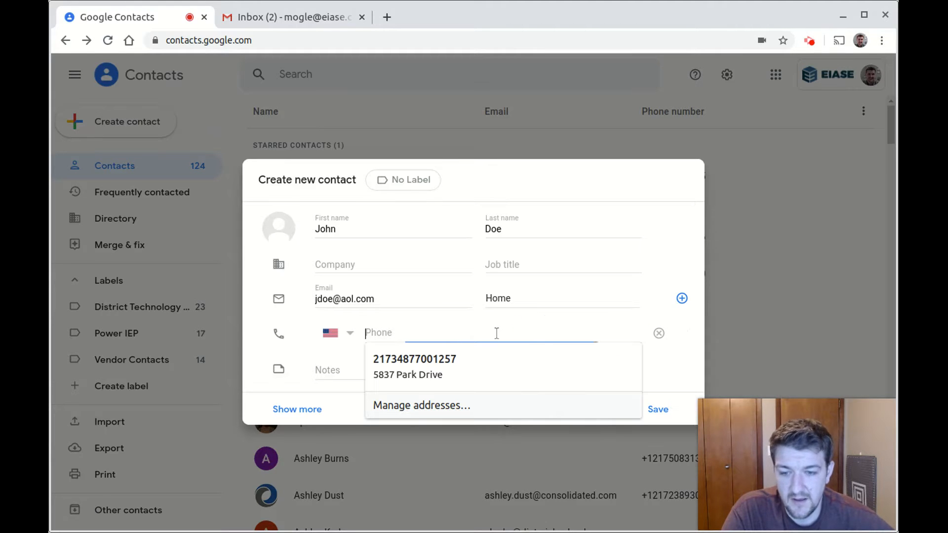
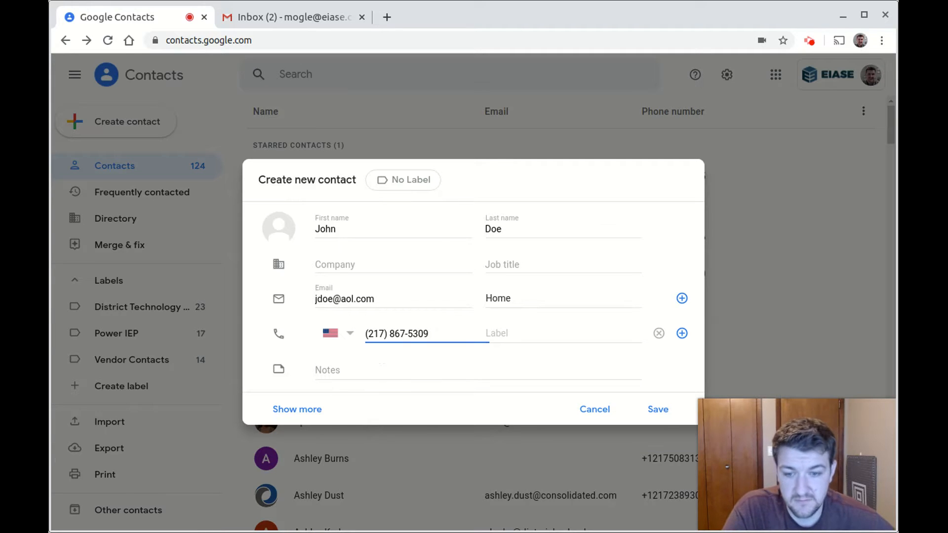
{"action": "left_click", "coordinate": [611, 330]}
{"action": "scroll", "coordinate": [563, 366], "scroll_direction": "down", "scroll_amount": 2}
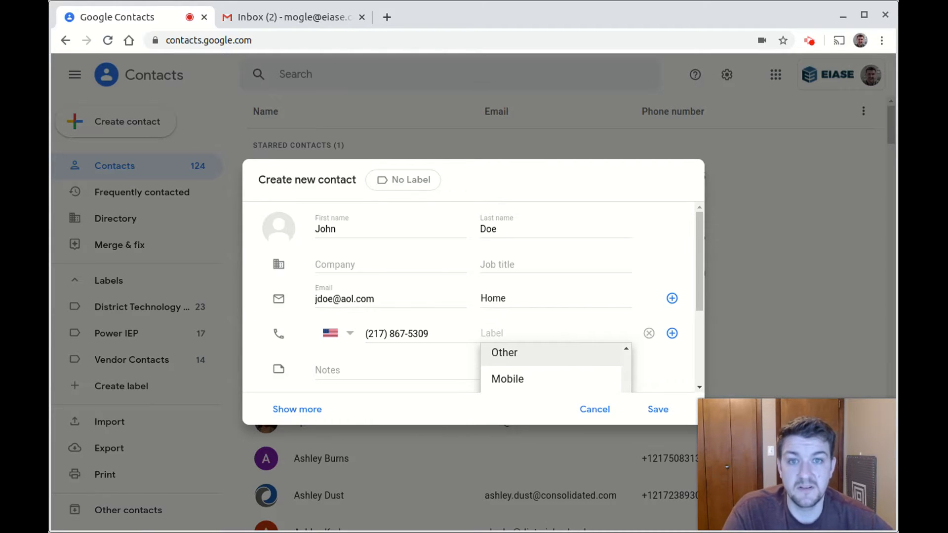
{"action": "type", "text": "Driveway"}
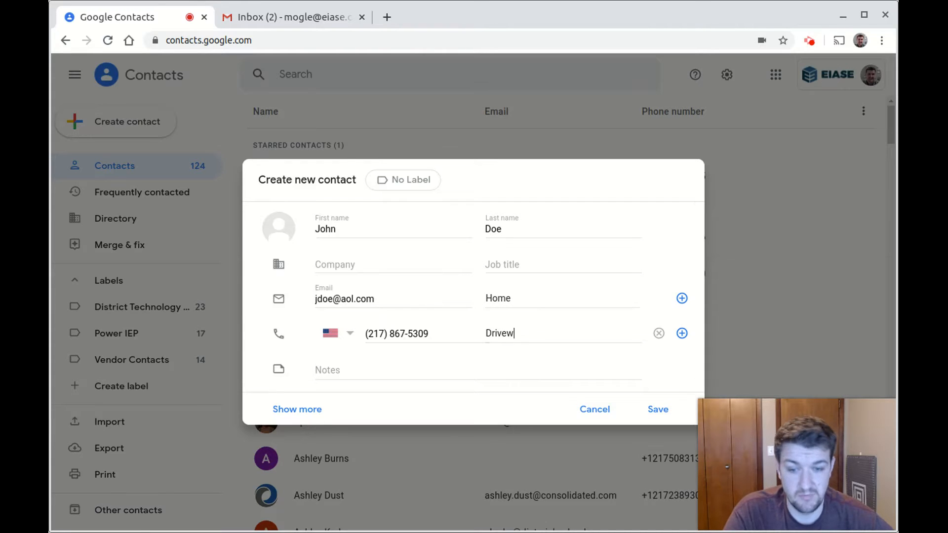
{"action": "double_click", "coordinate": [564, 334]}
{"action": "key", "text": "BackSpace"}
{"action": "left_click", "coordinate": [545, 359]}
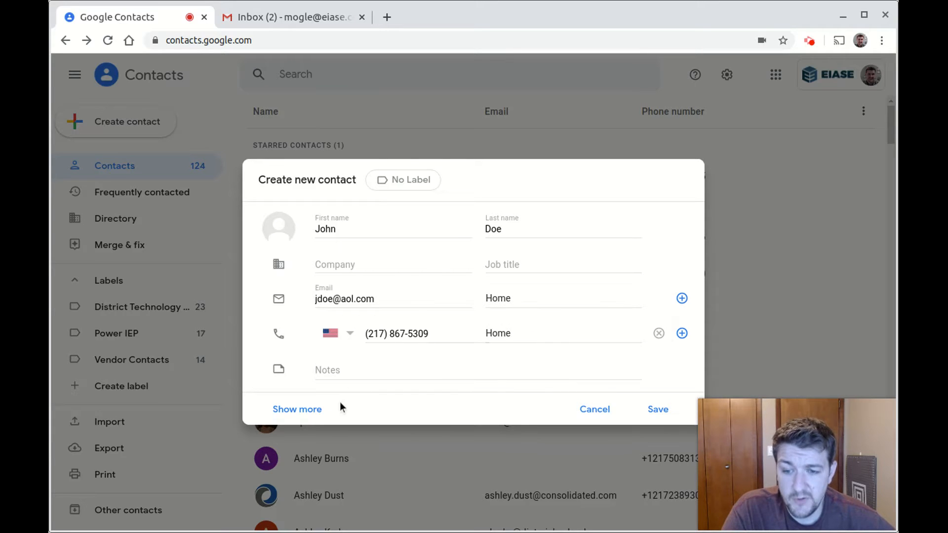
{"action": "left_click", "coordinate": [342, 374]}
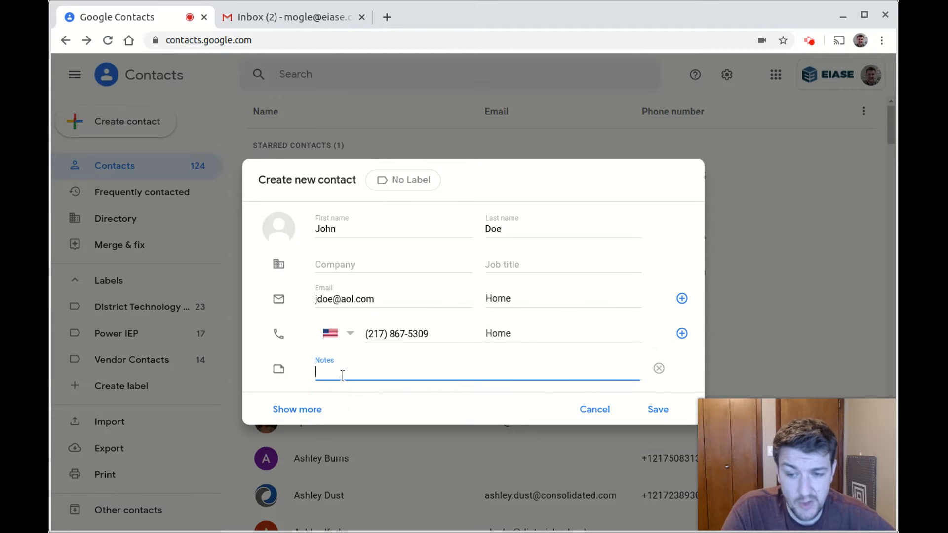
{"action": "left_click", "coordinate": [276, 403]}
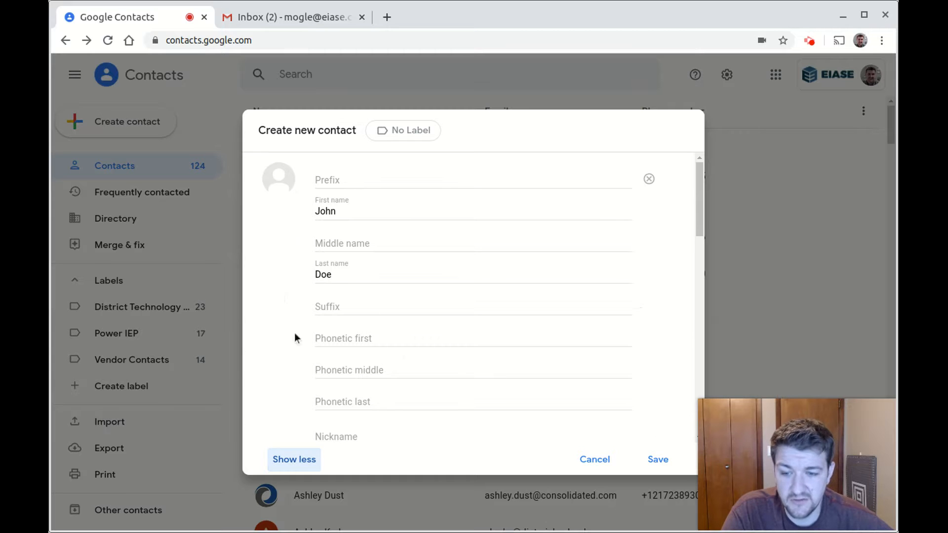
{"action": "scroll", "coordinate": [323, 351], "scroll_direction": "down", "scroll_amount": 15}
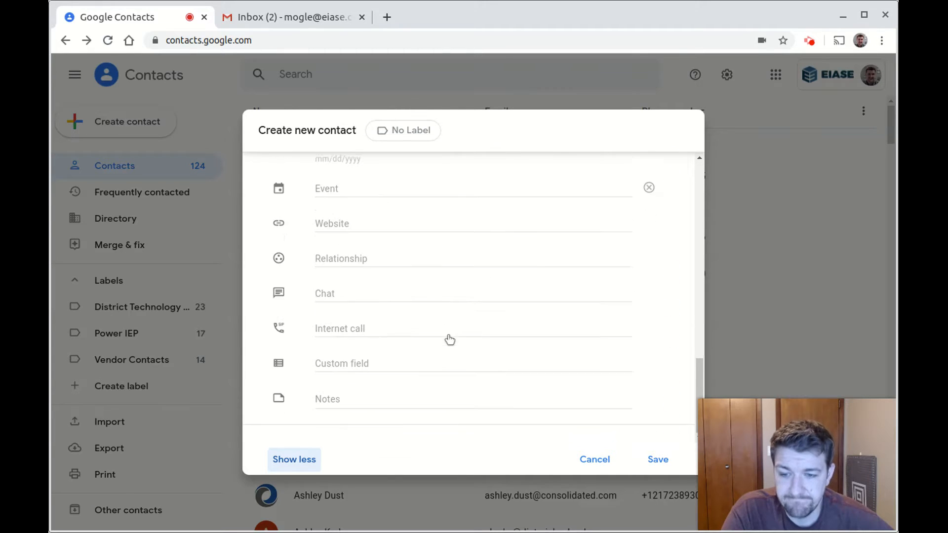
{"action": "scroll", "coordinate": [345, 316], "scroll_direction": "up", "scroll_amount": 3}
{"action": "scroll", "coordinate": [324, 254], "scroll_direction": "down", "scroll_amount": 3}
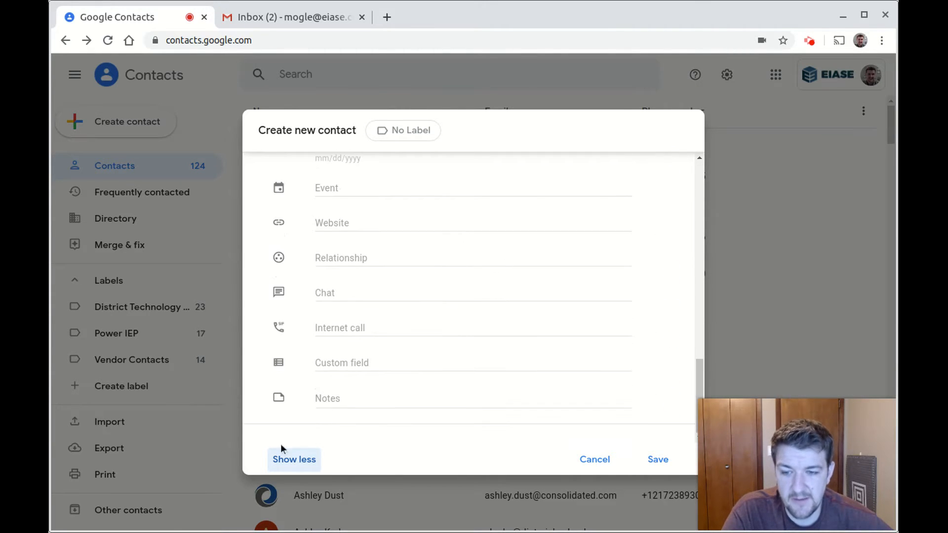
{"action": "left_click", "coordinate": [294, 460]}
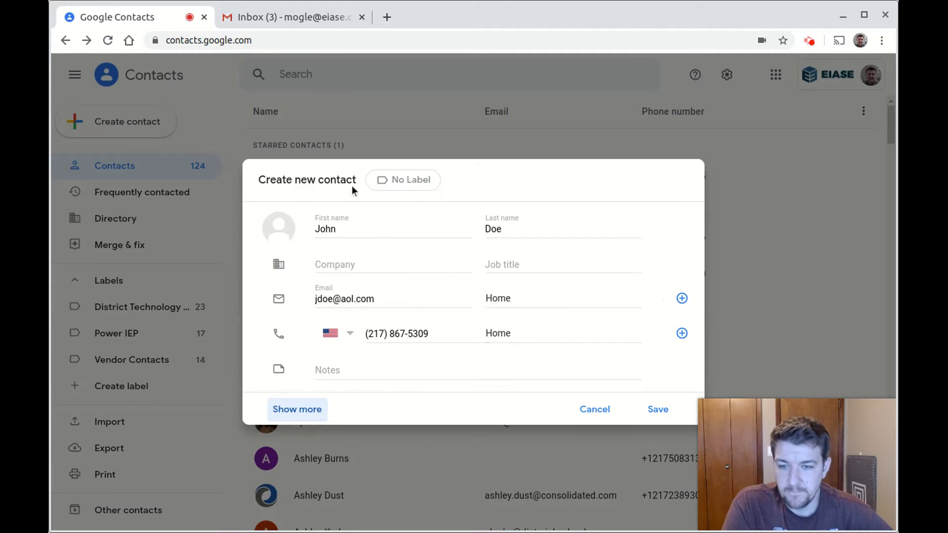
Set the bald man's picture from the Pick a photo grid as the contact's profile photo
{"action": "left_click", "coordinate": [285, 231]}
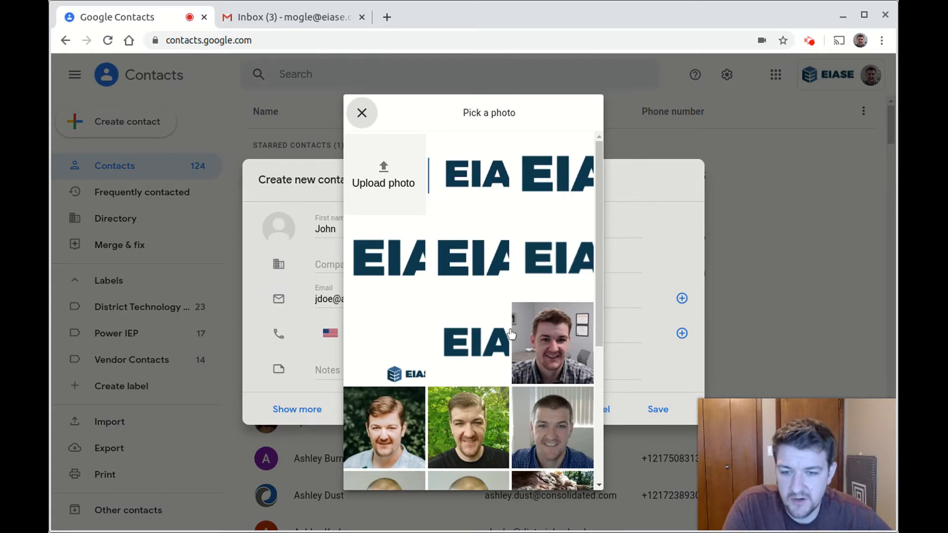
{"action": "scroll", "coordinate": [521, 222], "scroll_direction": "down", "scroll_amount": 3}
{"action": "scroll", "coordinate": [518, 217], "scroll_direction": "down", "scroll_amount": 3}
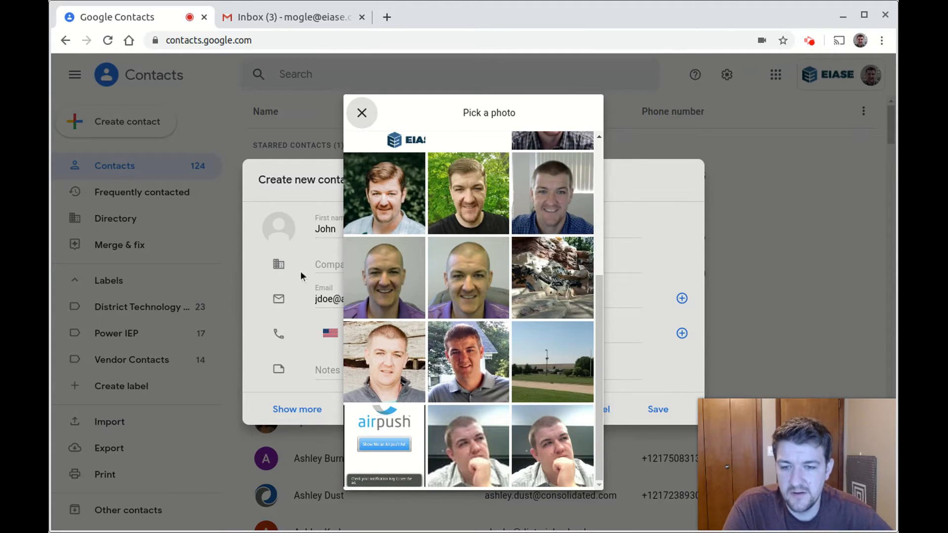
{"action": "left_click", "coordinate": [386, 286]}
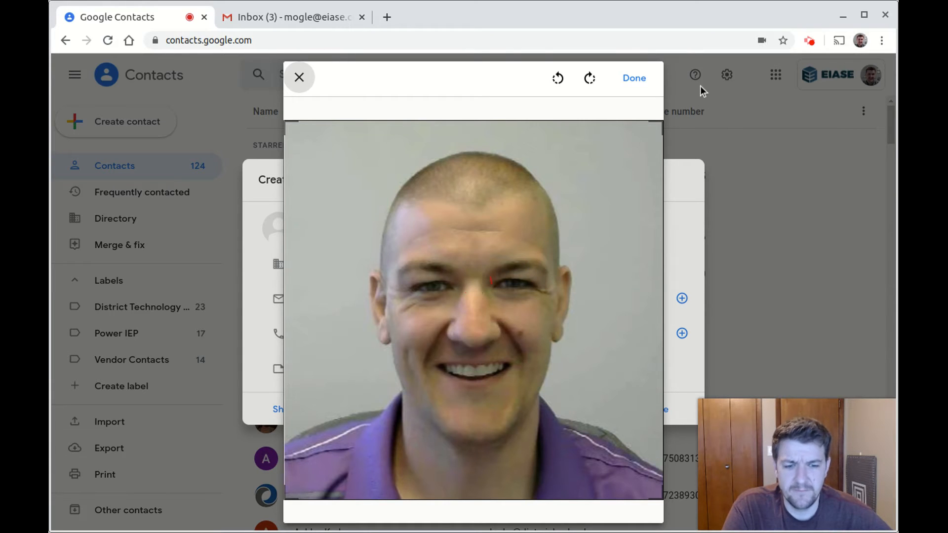
{"action": "left_click", "coordinate": [642, 82]}
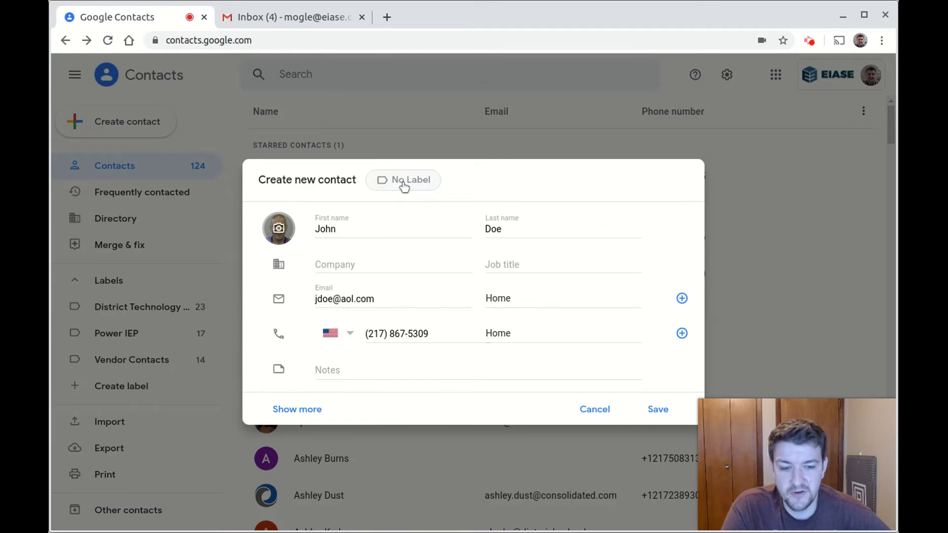
Create a new label named 'AM Parents' and assign it to the new contact
{"action": "left_click", "coordinate": [405, 181]}
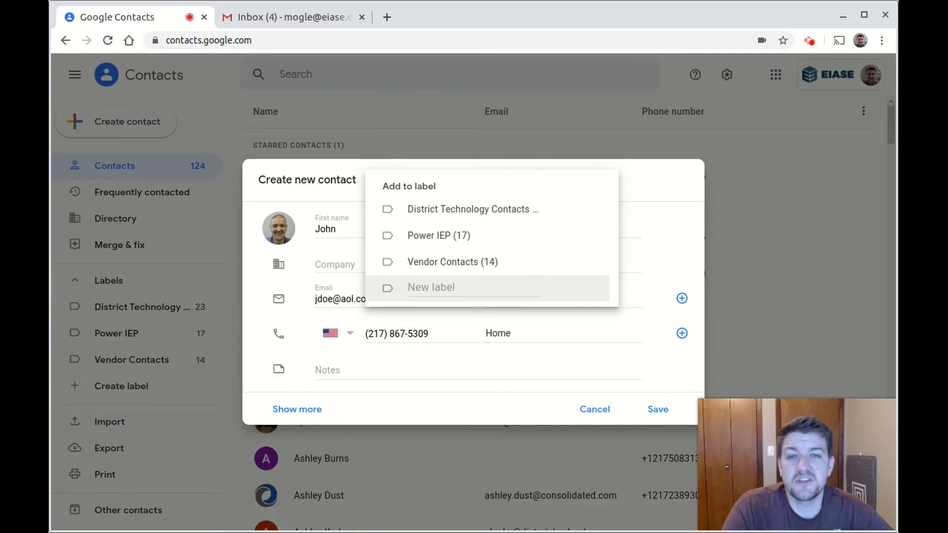
{"action": "left_click", "coordinate": [421, 285]}
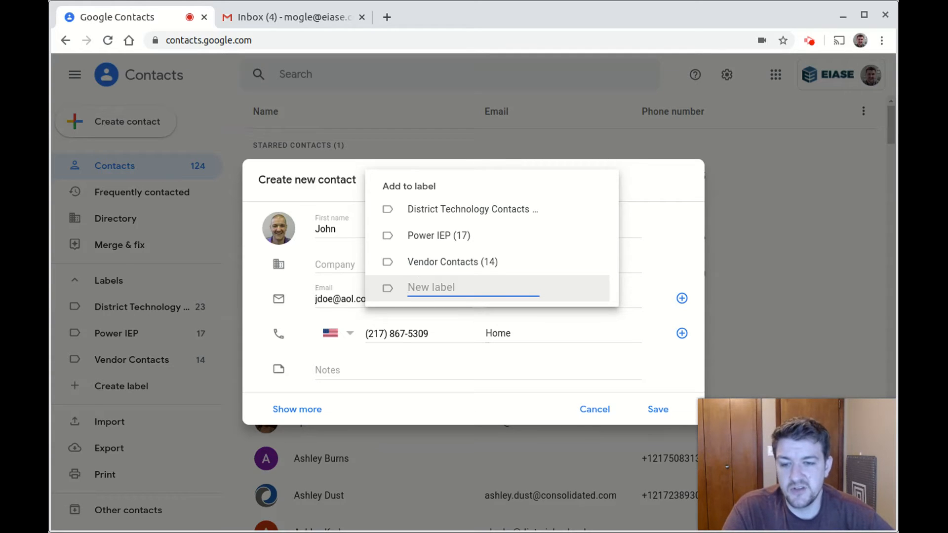
{"action": "type", "text": "AM Parents"}
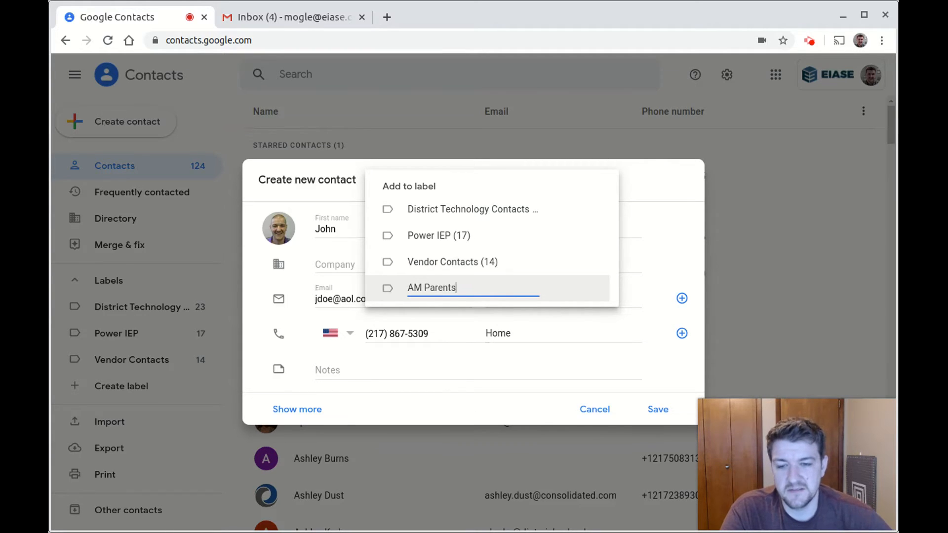
{"action": "left_click", "coordinate": [486, 289]}
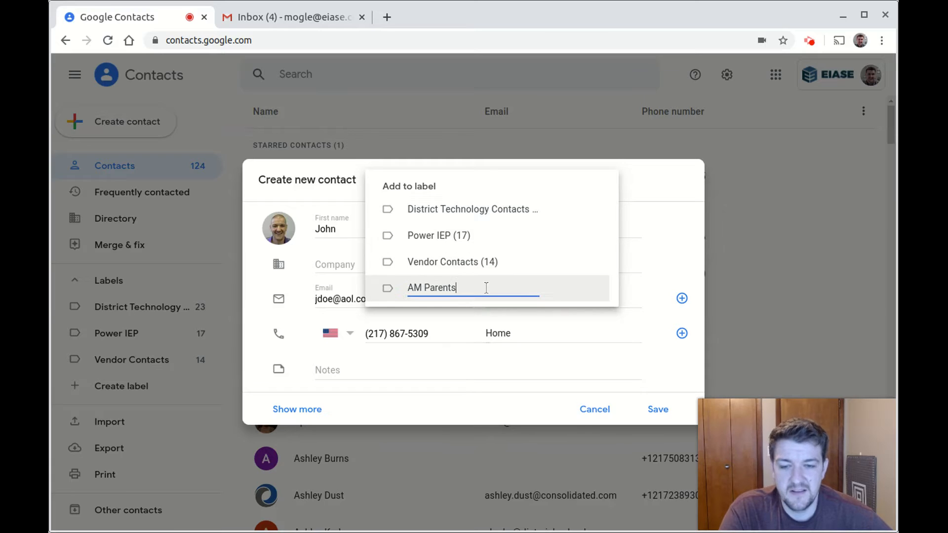
{"action": "key", "text": "Return"}
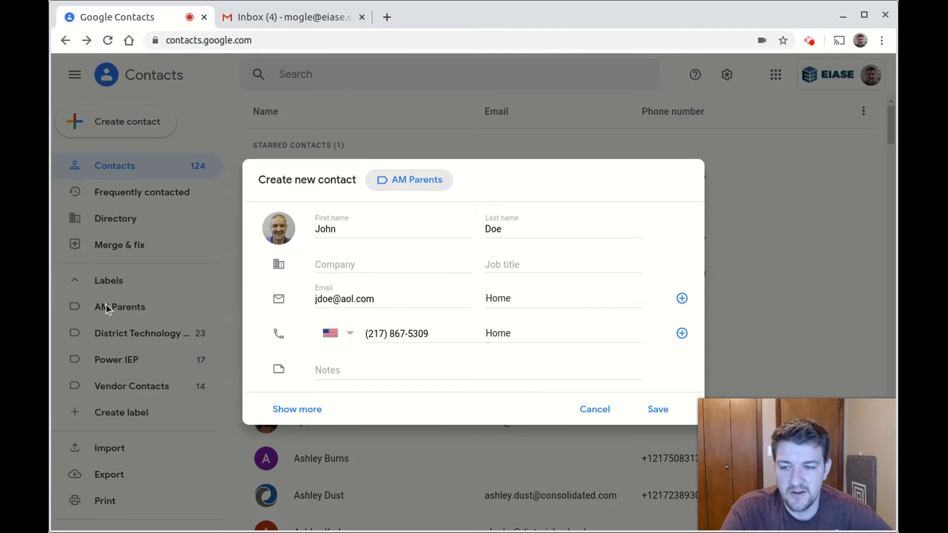
Cancel the discard prompt, save the contact, and view the AM Parents label listing it
{"action": "left_click", "coordinate": [119, 306]}
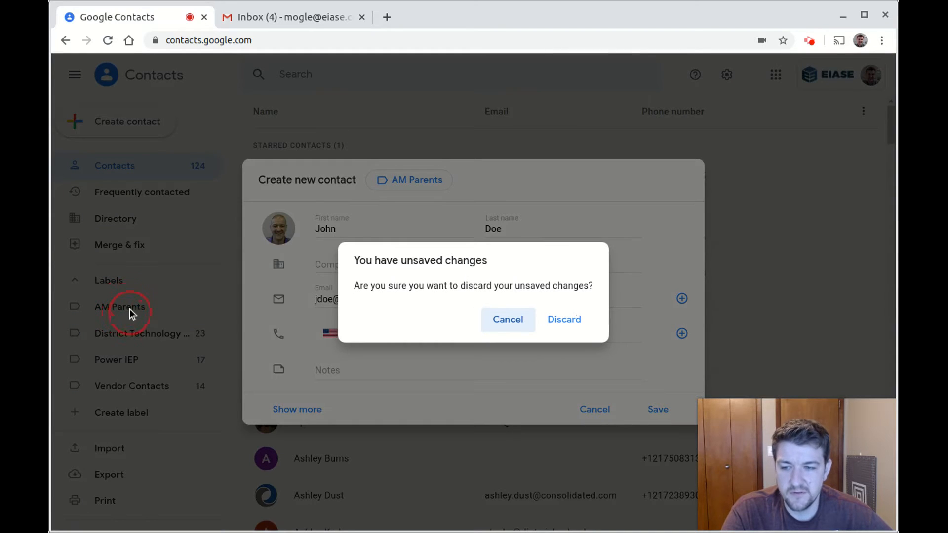
{"action": "left_click", "coordinate": [509, 321]}
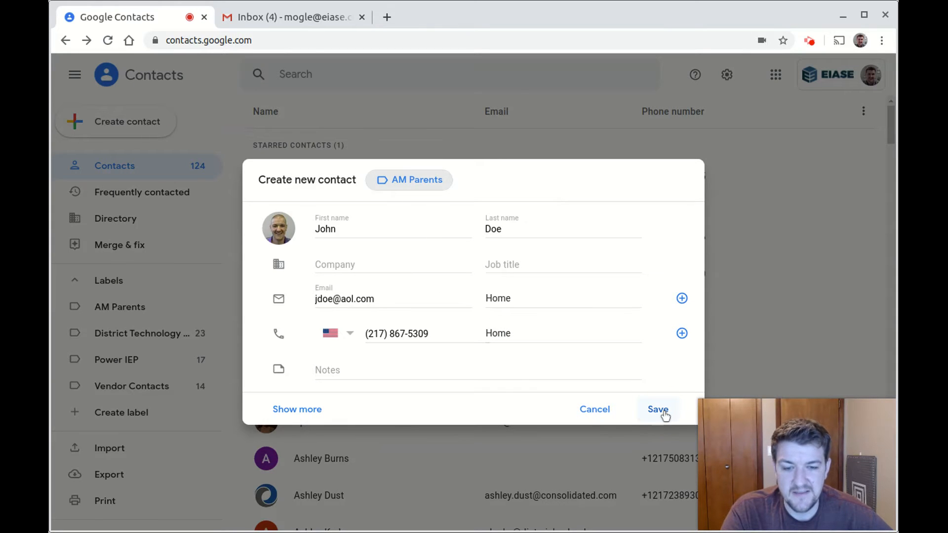
{"action": "left_click", "coordinate": [661, 414]}
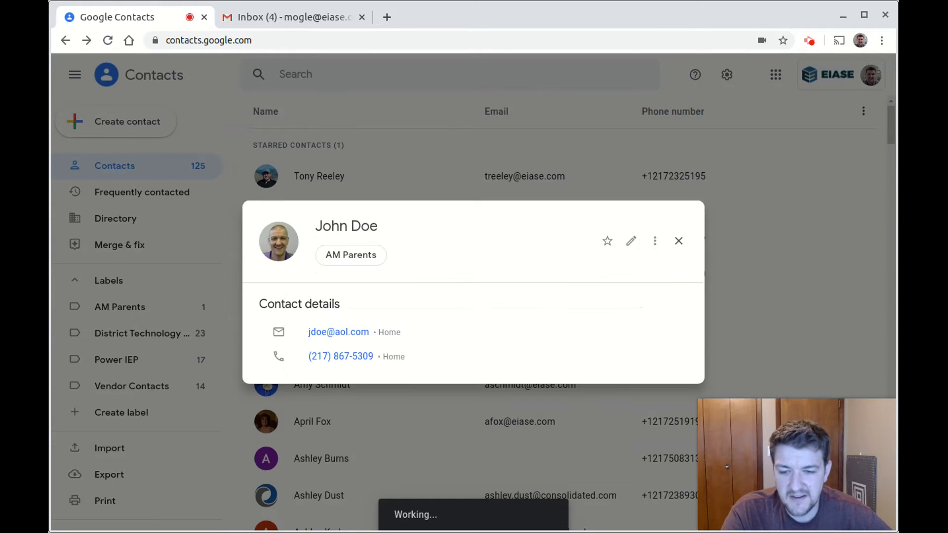
{"action": "left_click", "coordinate": [349, 260]}
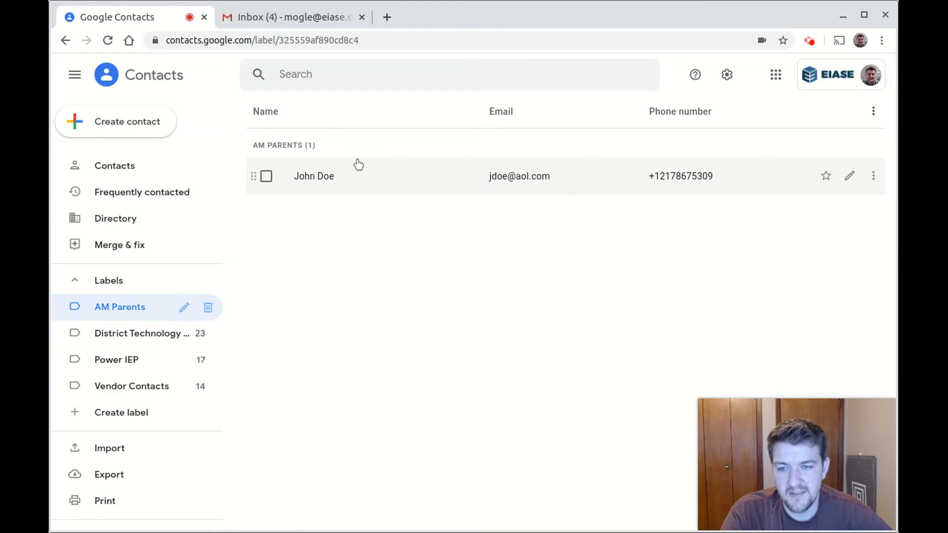
{"action": "left_click", "coordinate": [372, 345]}
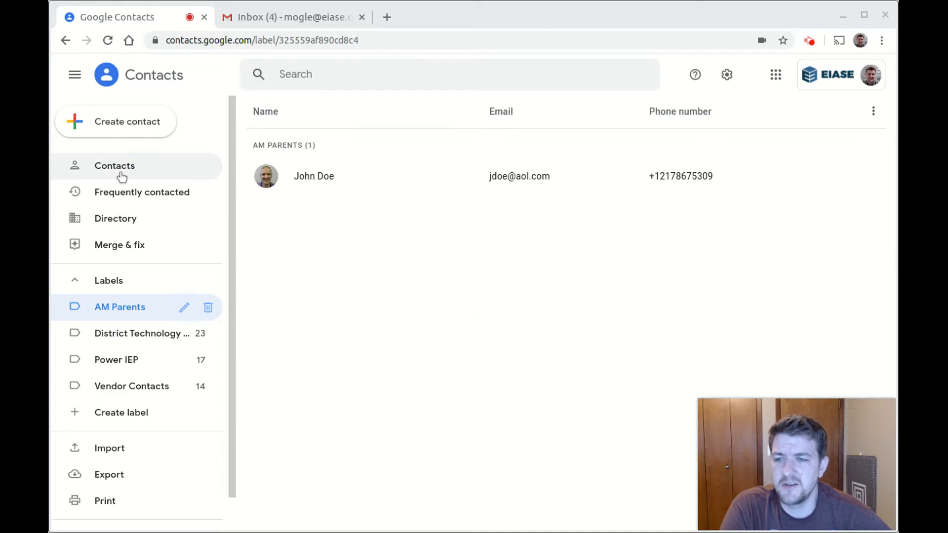
Select the starred contact and four listed contacts, check label choices, then clear the selection
{"action": "left_click", "coordinate": [122, 177]}
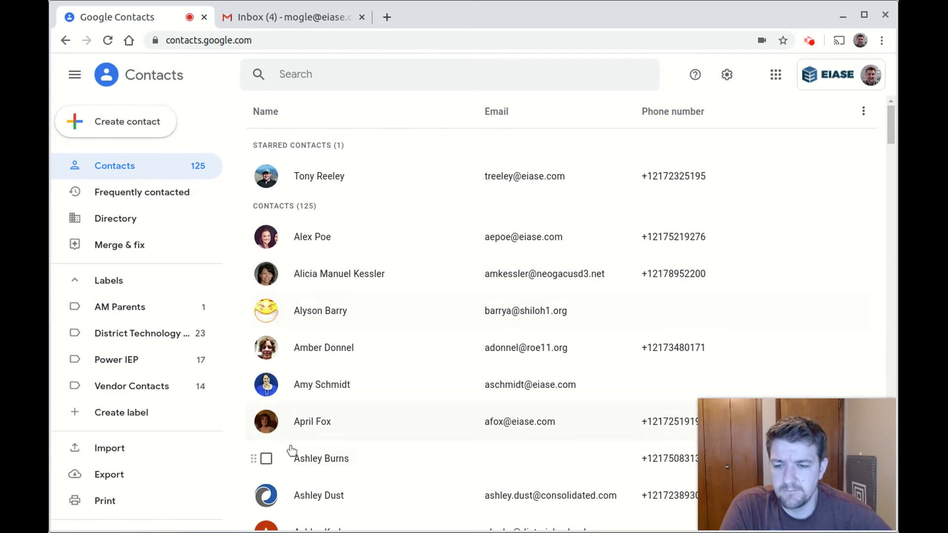
{"action": "left_click", "coordinate": [266, 176]}
{"action": "left_click", "coordinate": [266, 237]}
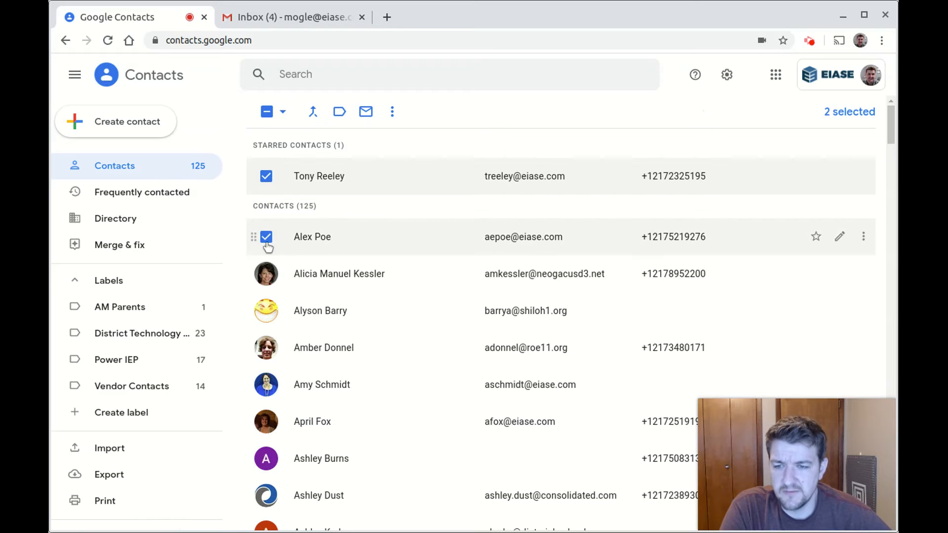
{"action": "left_click", "coordinate": [266, 274]}
{"action": "left_click", "coordinate": [266, 311]}
{"action": "left_click", "coordinate": [266, 348]}
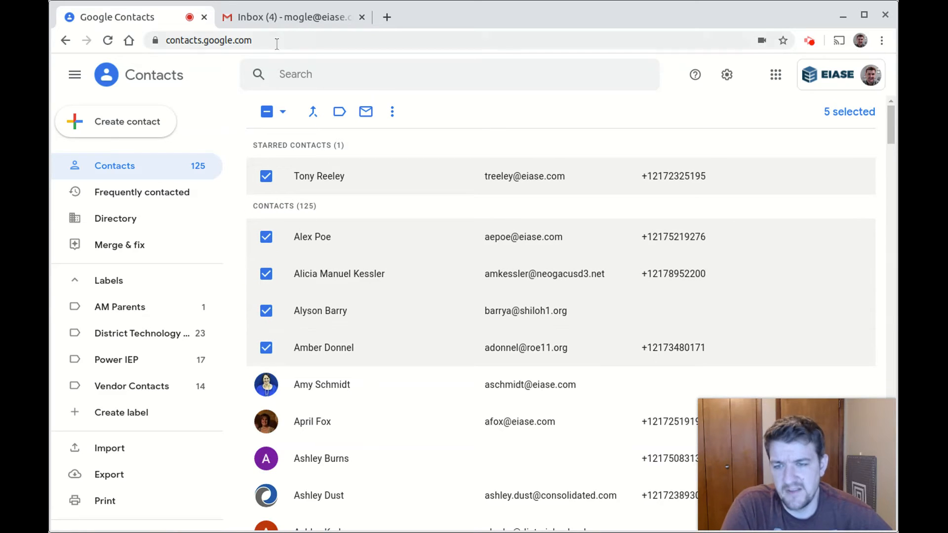
{"action": "left_click", "coordinate": [339, 113]}
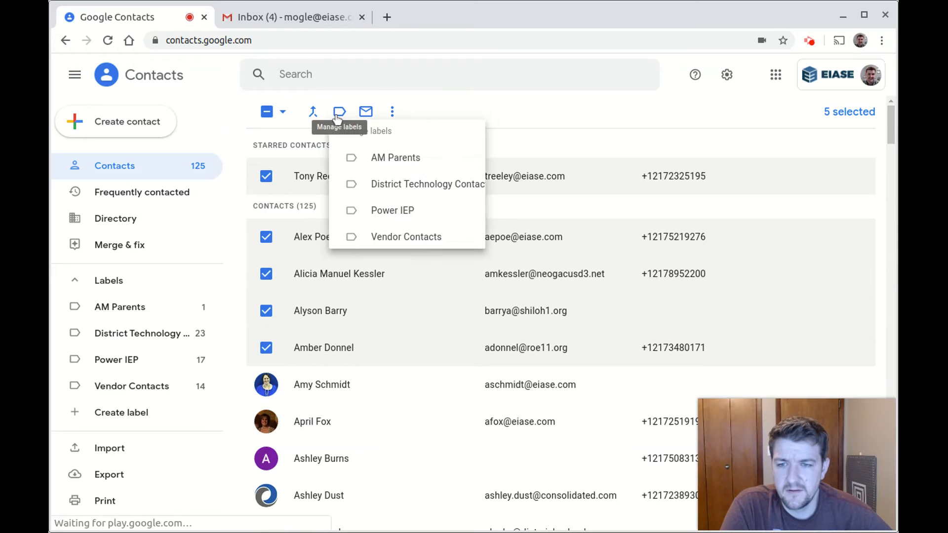
{"action": "left_click", "coordinate": [526, 112]}
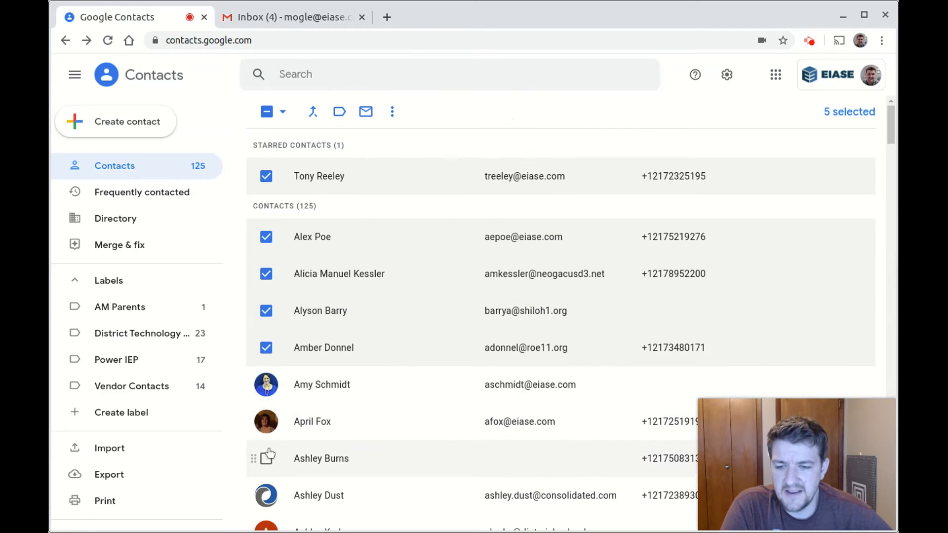
{"action": "left_click", "coordinate": [266, 237]}
{"action": "left_click", "coordinate": [266, 237]}
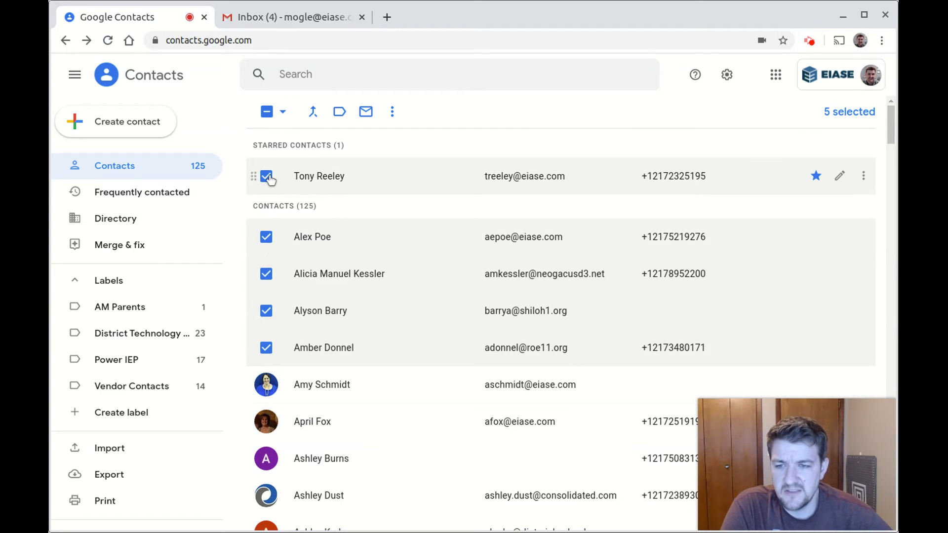
{"action": "left_click", "coordinate": [268, 113]}
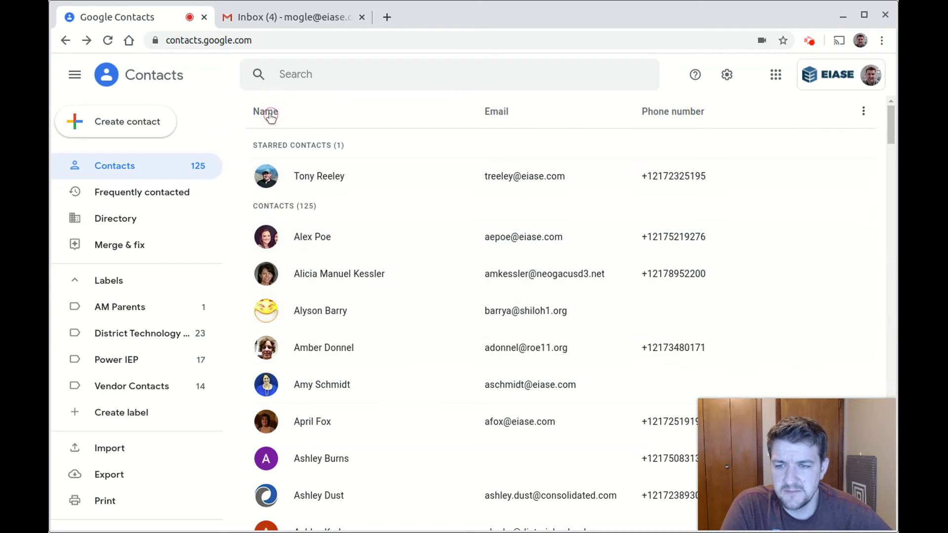
Apply the AM Parents label to the starred contact and the first two listed contacts
{"action": "left_click", "coordinate": [267, 177]}
{"action": "left_click", "coordinate": [266, 237]}
{"action": "left_click", "coordinate": [266, 275]}
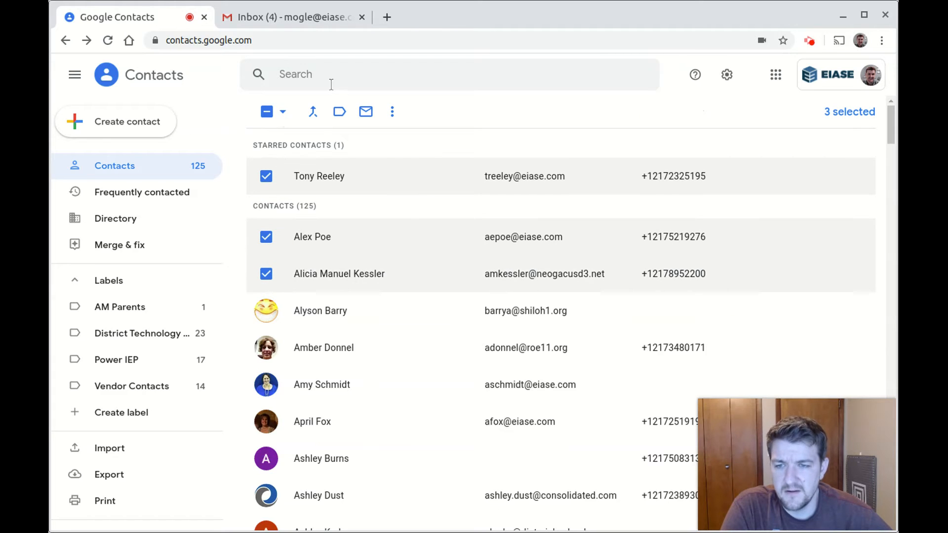
{"action": "left_click", "coordinate": [341, 113]}
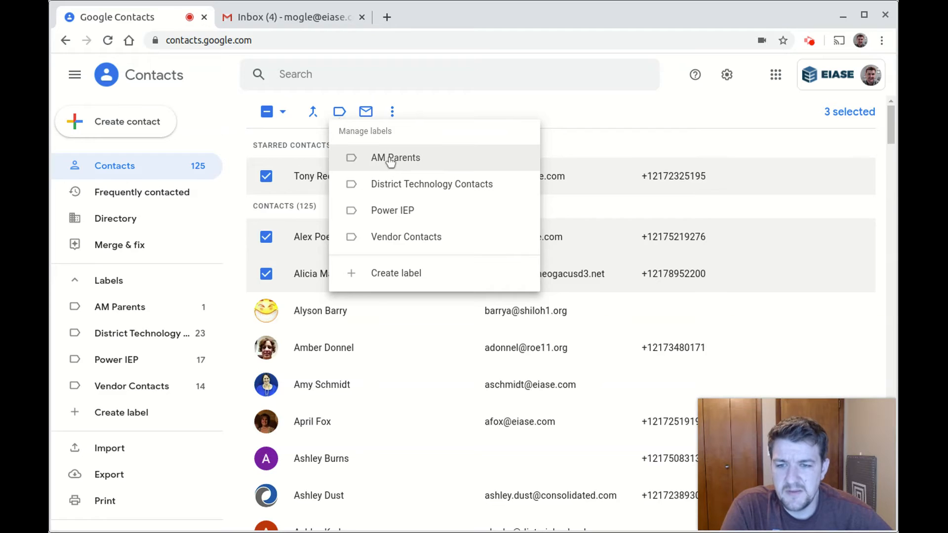
{"action": "left_click", "coordinate": [391, 159]}
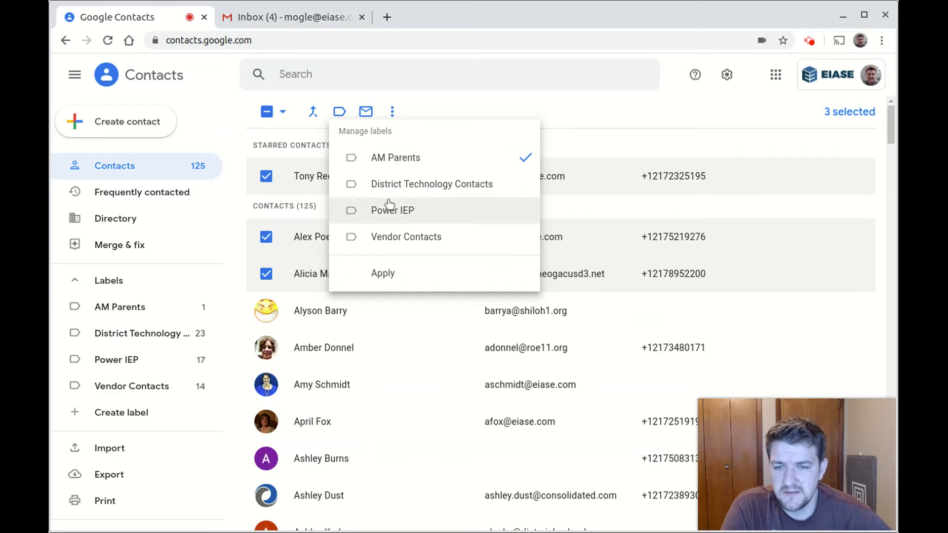
{"action": "left_click", "coordinate": [388, 281]}
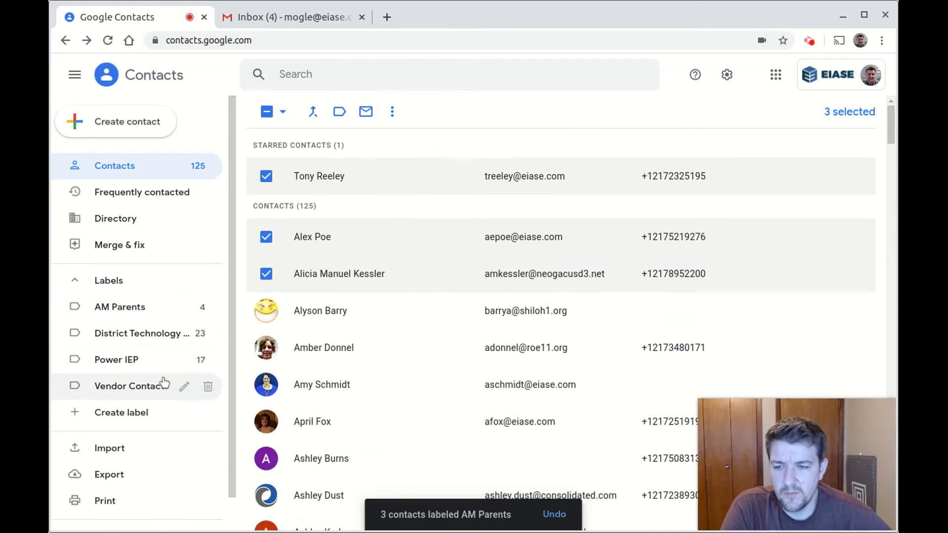
Untick AM Parents for the label's first member, leaving three contacts in it
{"action": "left_click", "coordinate": [124, 309]}
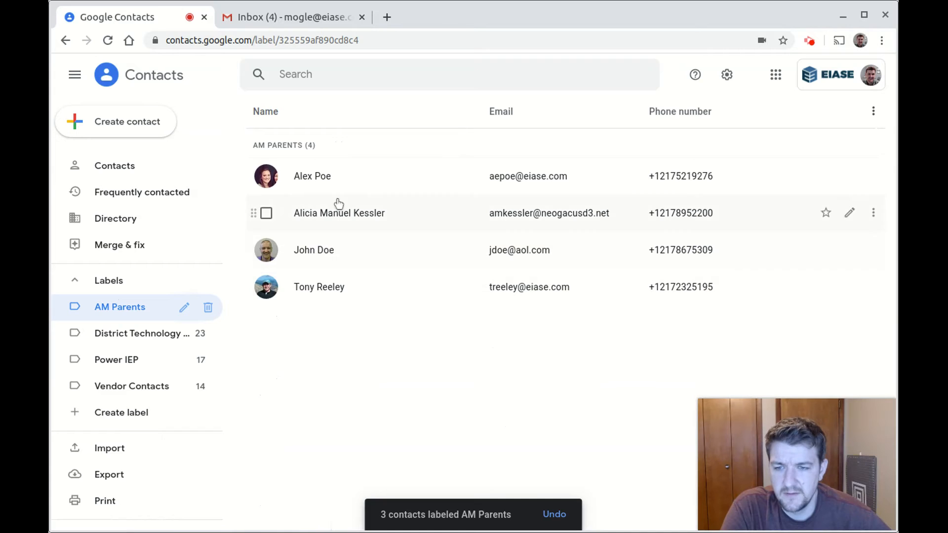
{"action": "left_click", "coordinate": [267, 178]}
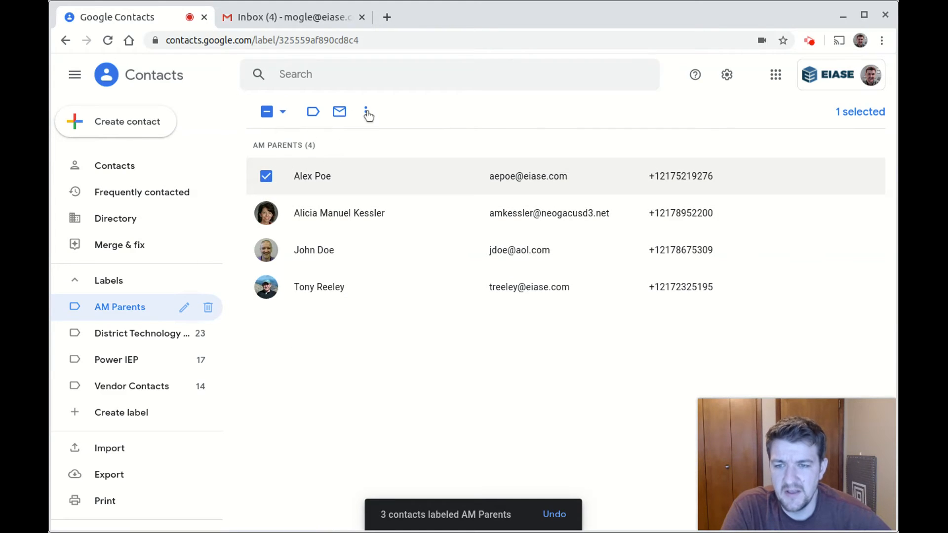
{"action": "left_click", "coordinate": [313, 112]}
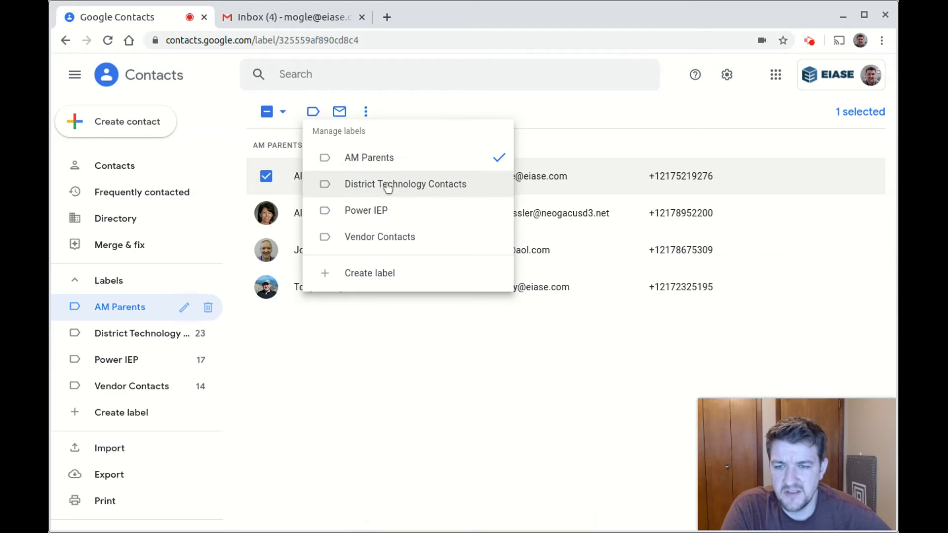
{"action": "left_click", "coordinate": [388, 159]}
{"action": "left_click", "coordinate": [361, 273]}
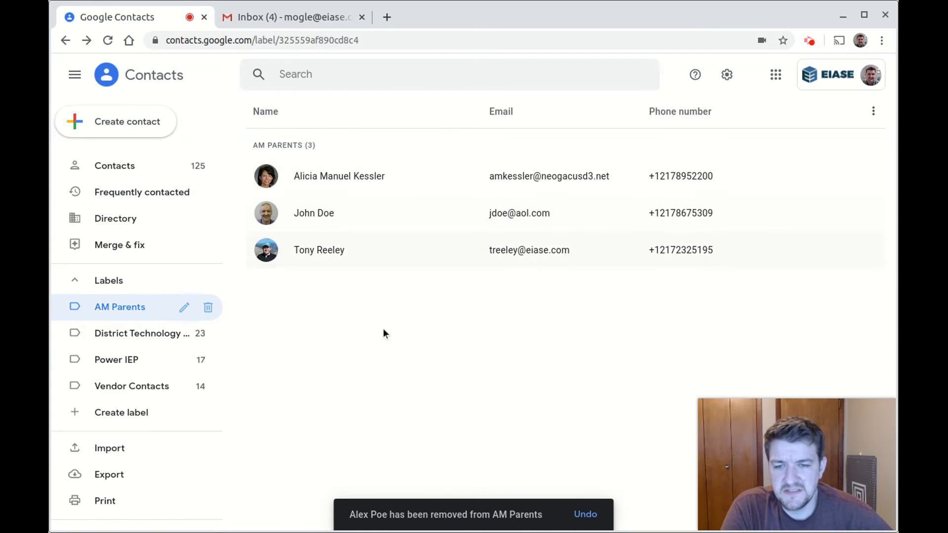
Check a remaining AM Parents member, then switch over to the Gmail inbox tab
{"action": "left_click", "coordinate": [266, 176]}
{"action": "left_click", "coordinate": [266, 177]}
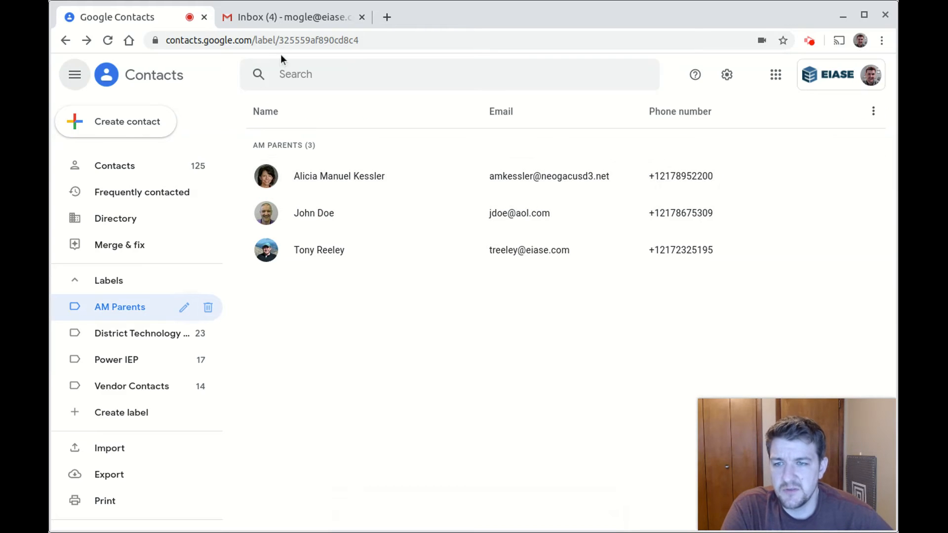
{"action": "left_click", "coordinate": [277, 16]}
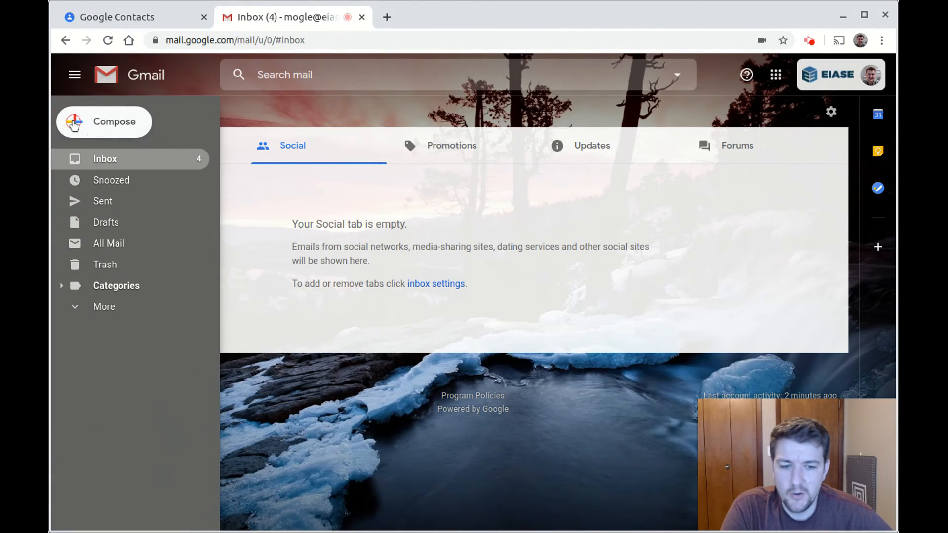
Compose a new Gmail message, reveal its Bcc line, and put the cursor in the Bcc field
{"action": "left_click", "coordinate": [75, 125]}
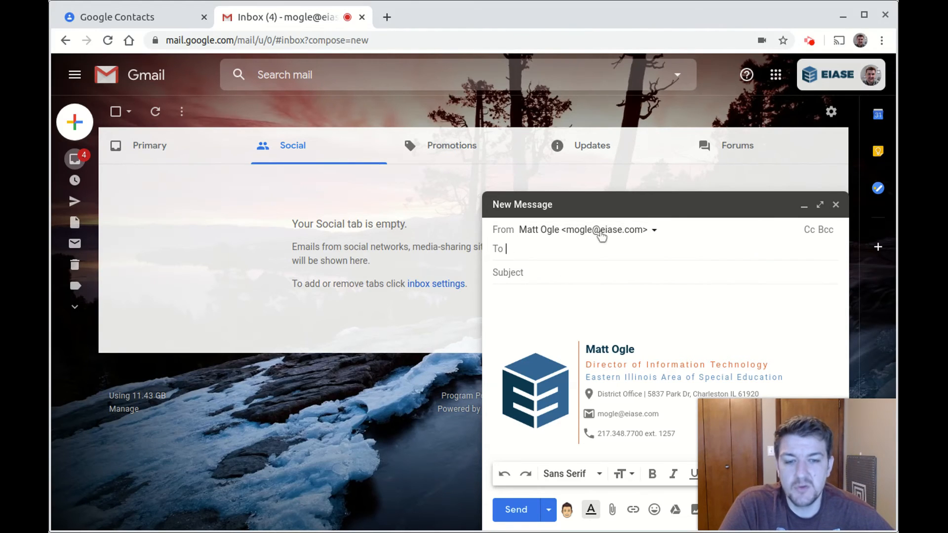
{"action": "left_click", "coordinate": [825, 235]}
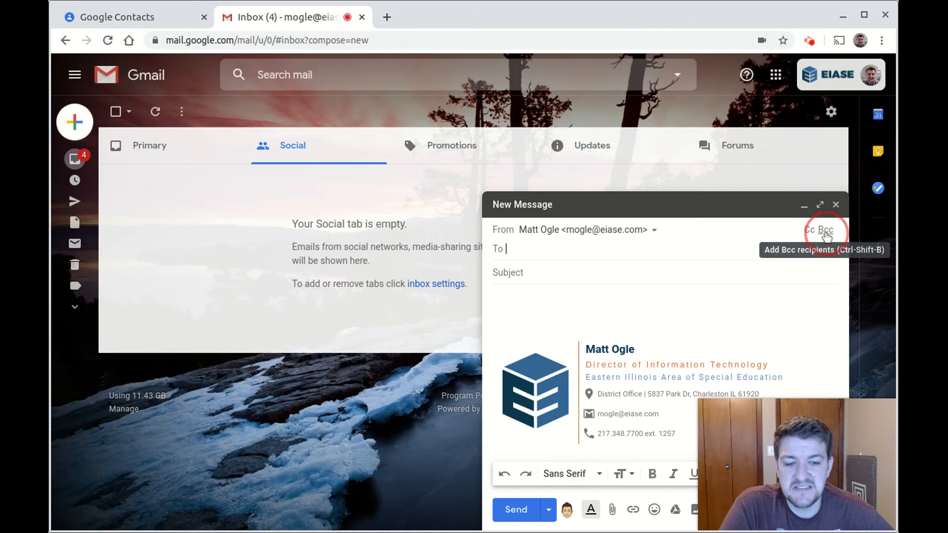
{"action": "left_click", "coordinate": [824, 234]}
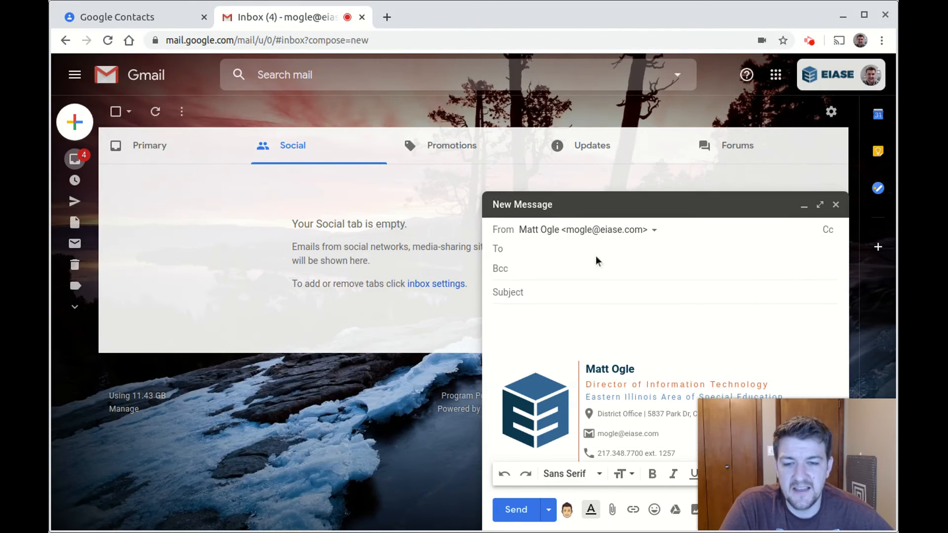
{"action": "left_click_drag", "start_coordinate": [502, 270], "coordinate": [507, 270]}
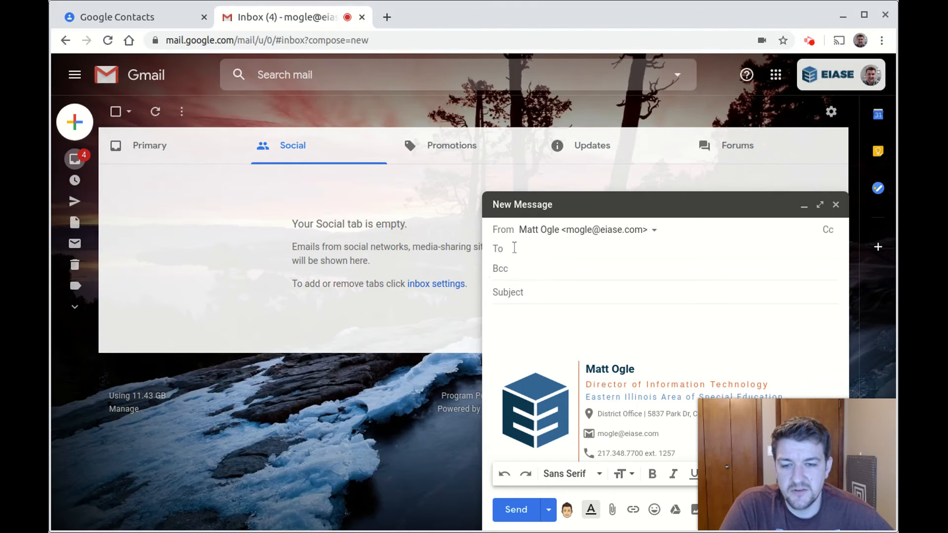
{"action": "left_click", "coordinate": [514, 248]}
{"action": "left_click", "coordinate": [504, 253]}
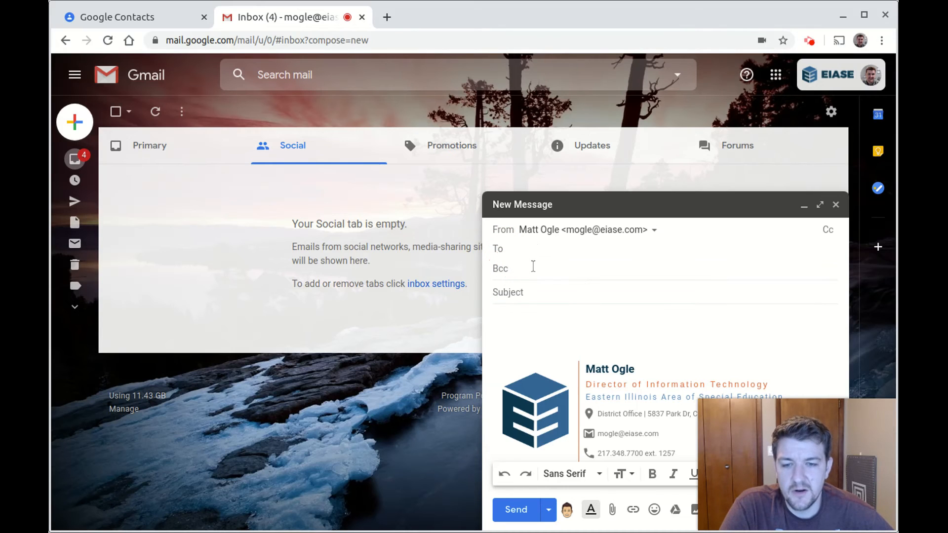
{"action": "left_click", "coordinate": [533, 267]}
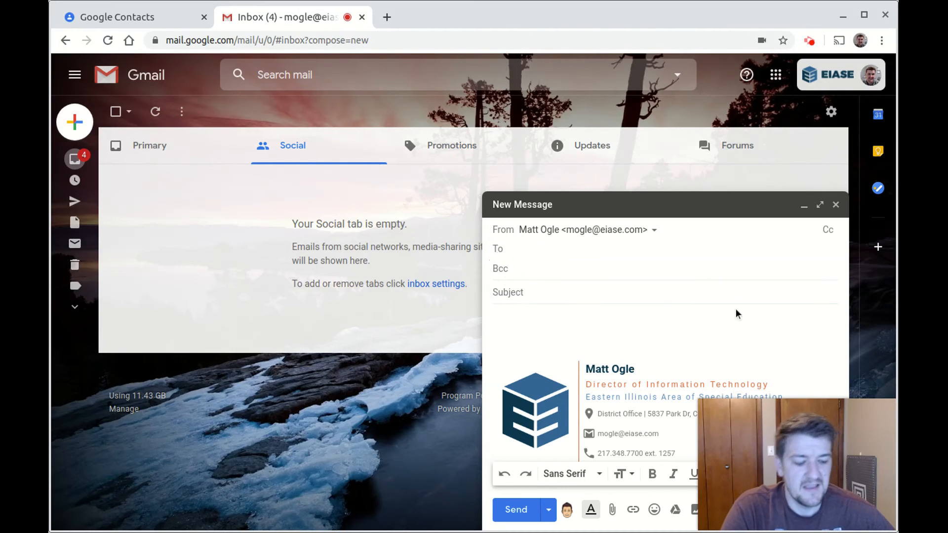
Bcc the AM Parents group's three contacts by accepting the 'AM P' suggestion
{"action": "type", "text": "AM P"}
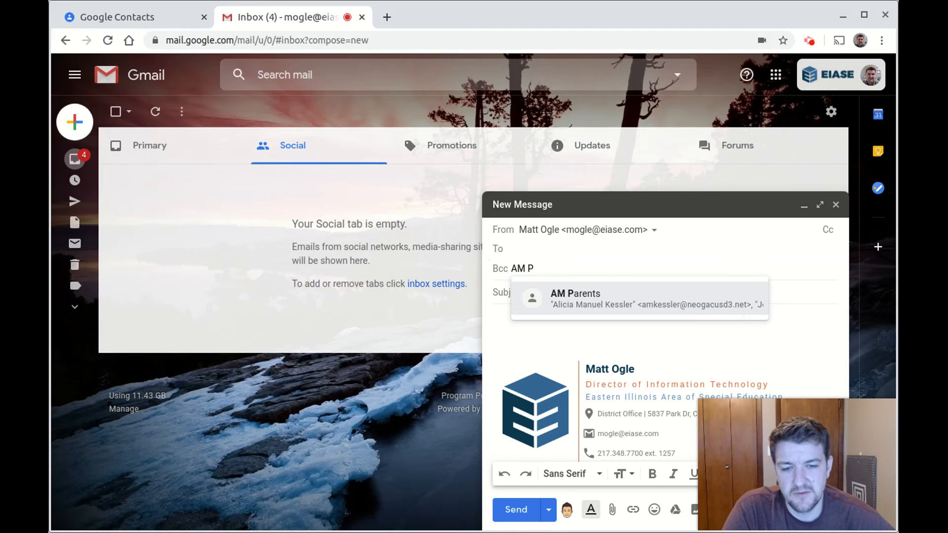
{"action": "key", "text": "Return"}
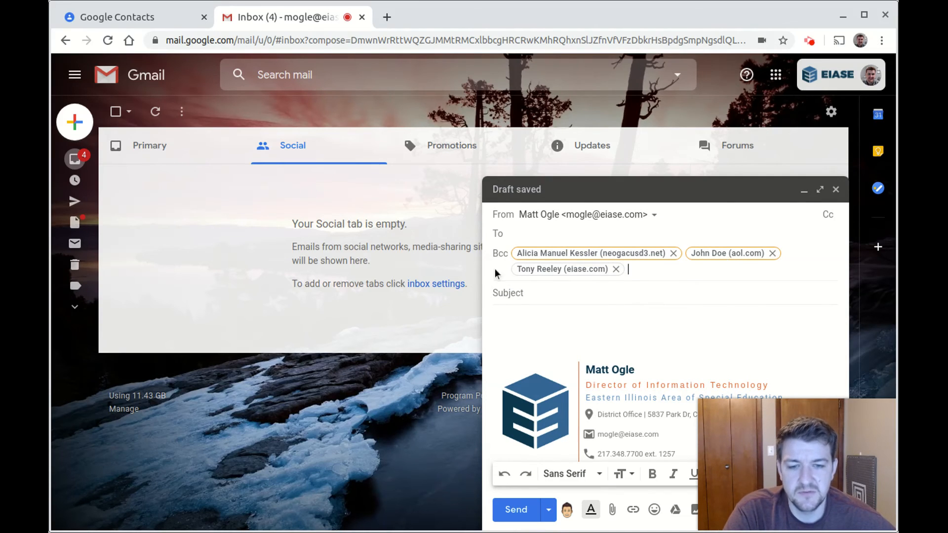
{"action": "left_click", "coordinate": [603, 291]}
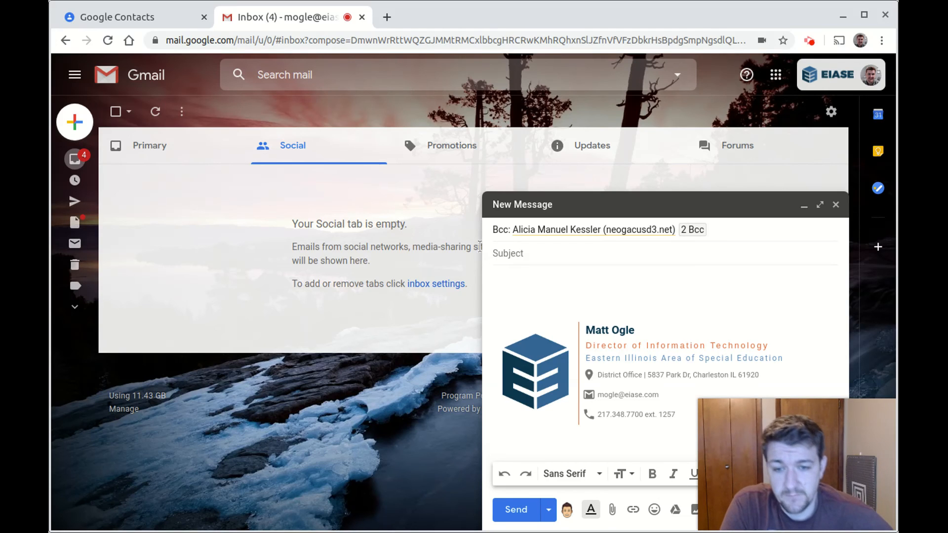
Leave the subject blank and minimize the draft message
{"action": "left_click", "coordinate": [603, 258]}
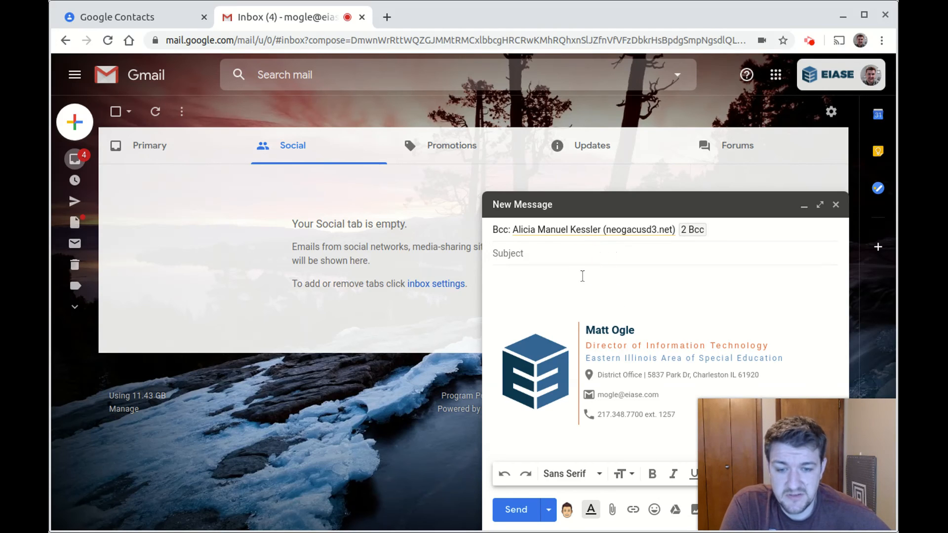
{"action": "mouse_move", "coordinate": [805, 449]}
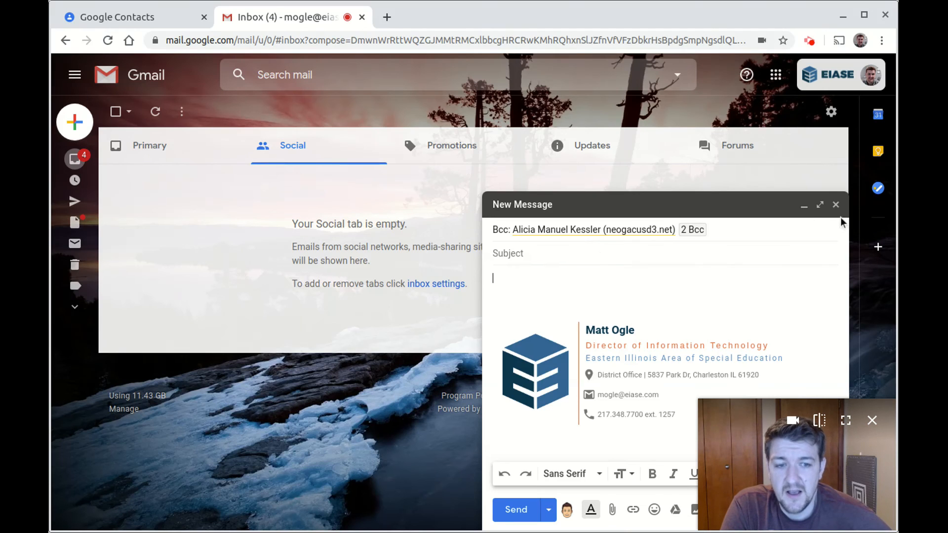
{"action": "left_click", "coordinate": [804, 205]}
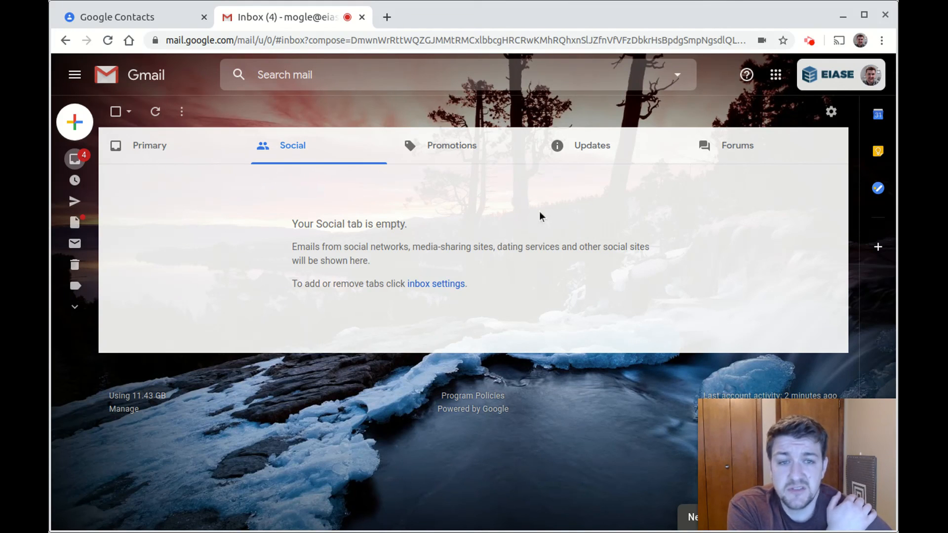
Launch Contacts from the Google apps grid in a new tab and close the original Contacts tab
{"action": "left_click", "coordinate": [776, 77]}
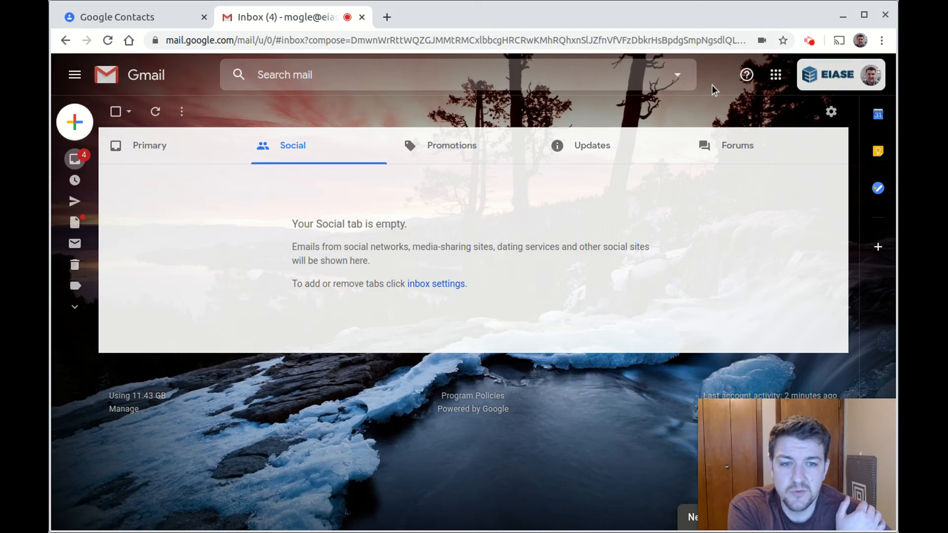
{"action": "left_click", "coordinate": [776, 74]}
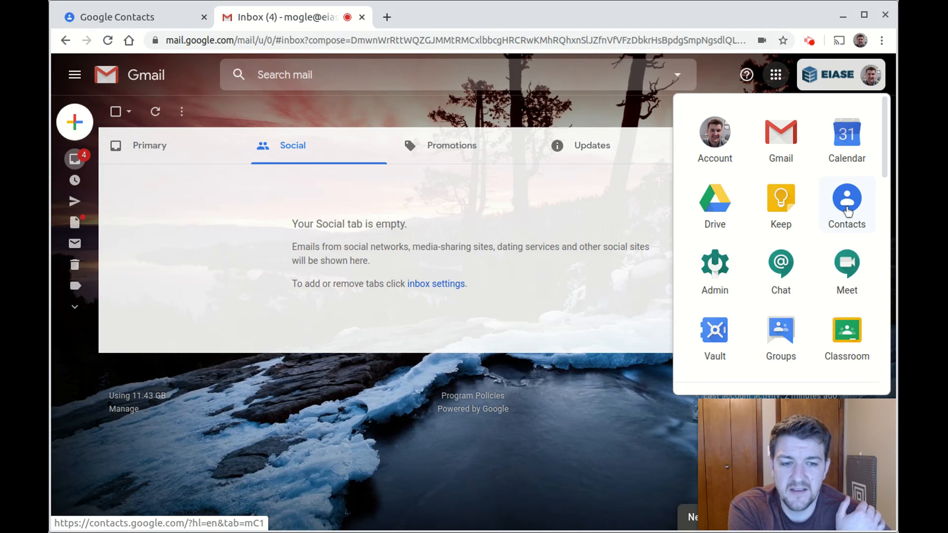
{"action": "scroll", "coordinate": [846, 219], "scroll_direction": "down", "scroll_amount": 2}
{"action": "scroll", "coordinate": [843, 222], "scroll_direction": "up", "scroll_amount": 2}
{"action": "left_click", "coordinate": [843, 223]}
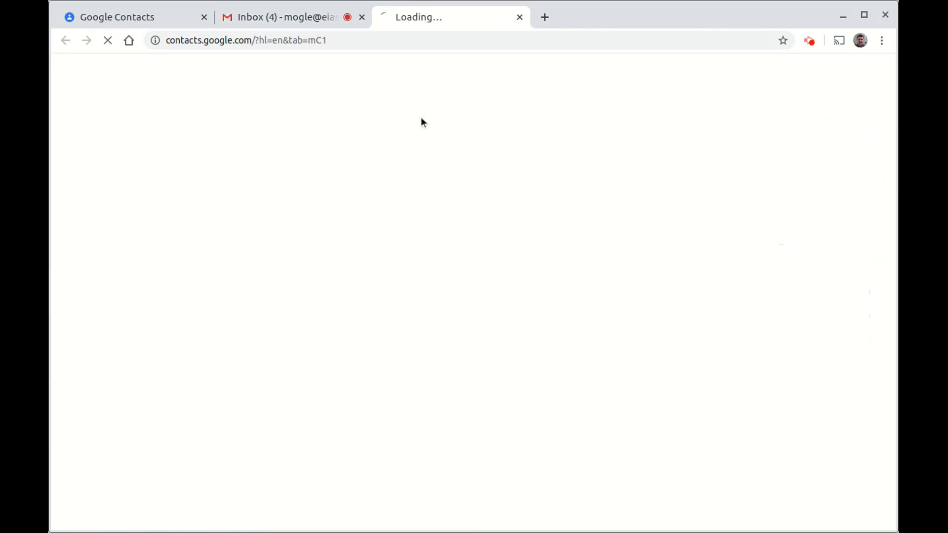
{"action": "left_click", "coordinate": [204, 17]}
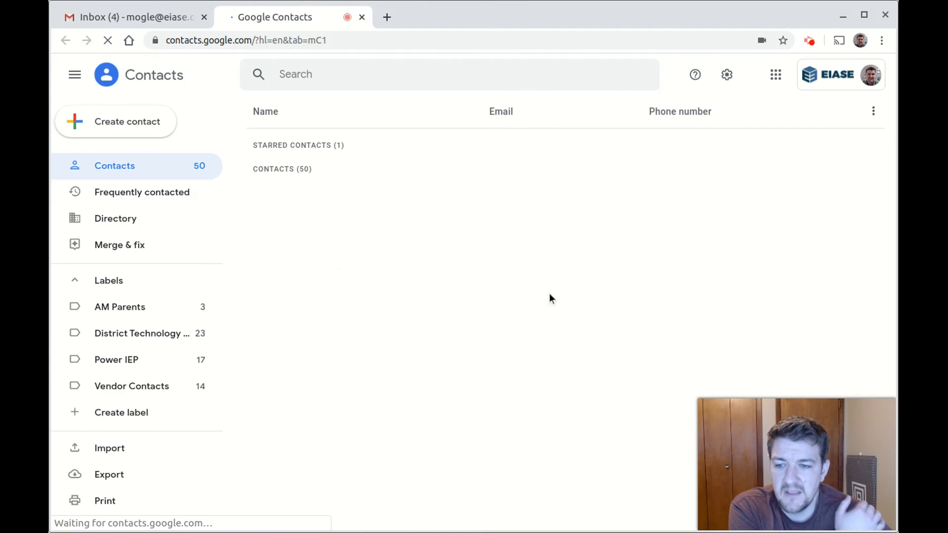